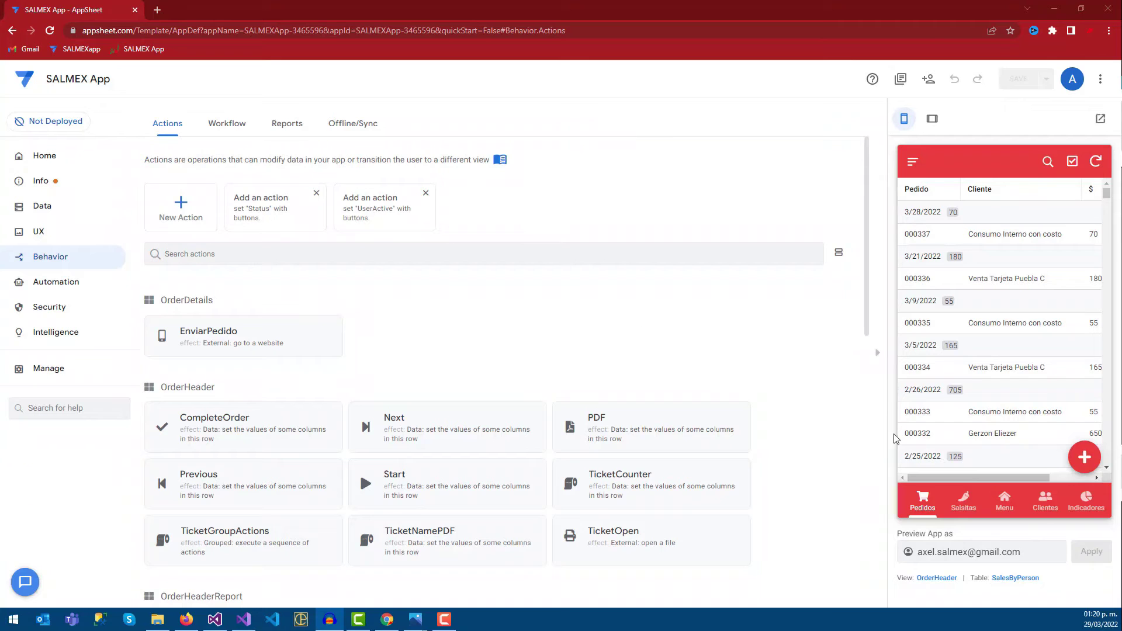
# Tap the Pedidos tab in the preview to show the order list.
pyautogui.click(922, 497)
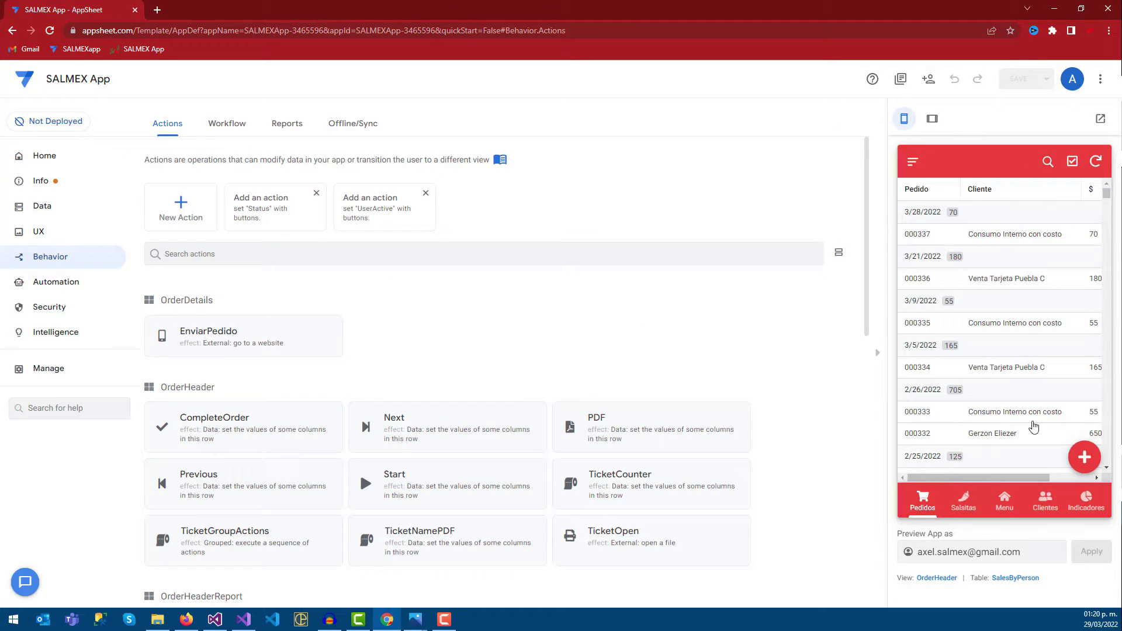
# Start a new order in the preview and scroll down to the Agregar artículos section.
pyautogui.click(1075, 461)
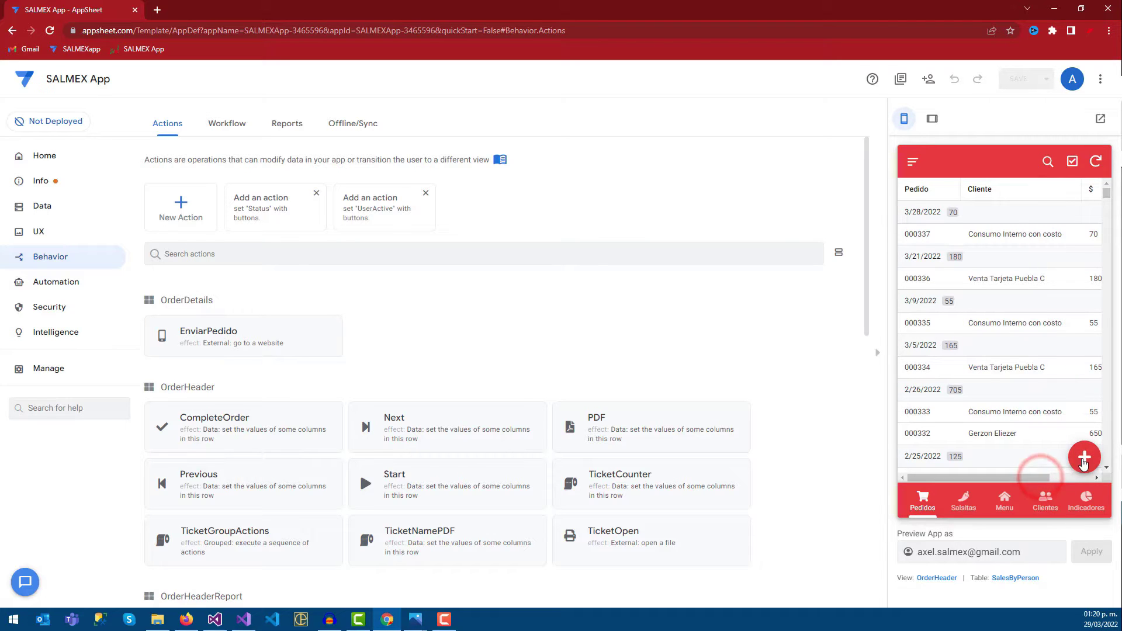
pyautogui.scroll(-2, 959, 234)
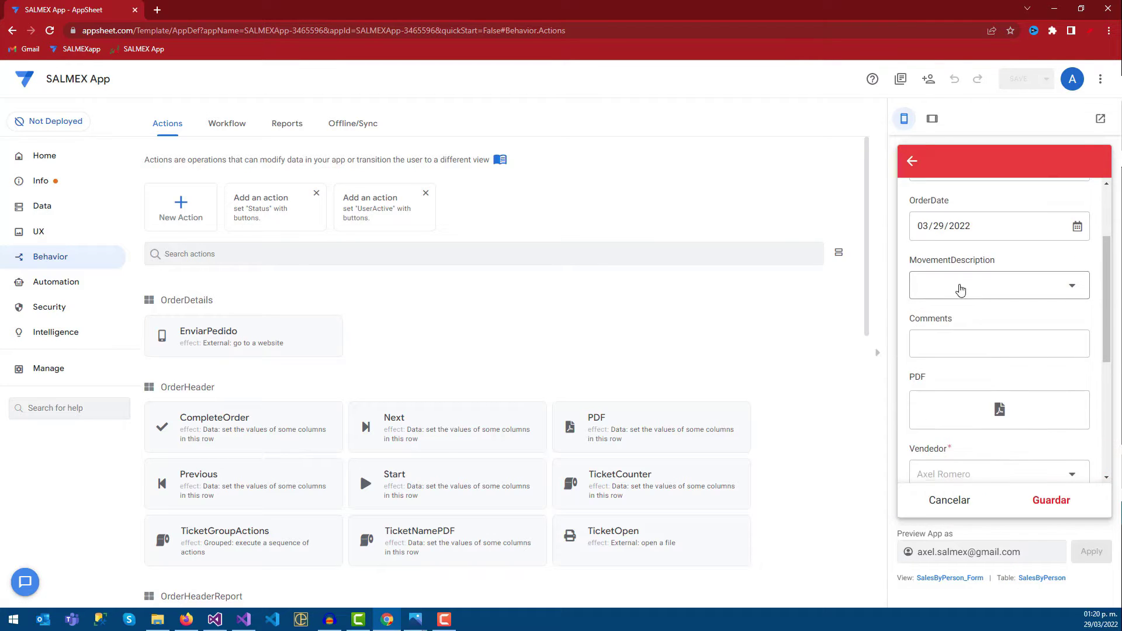
pyautogui.scroll(-1, 989, 269)
pyautogui.scroll(-1, 989, 304)
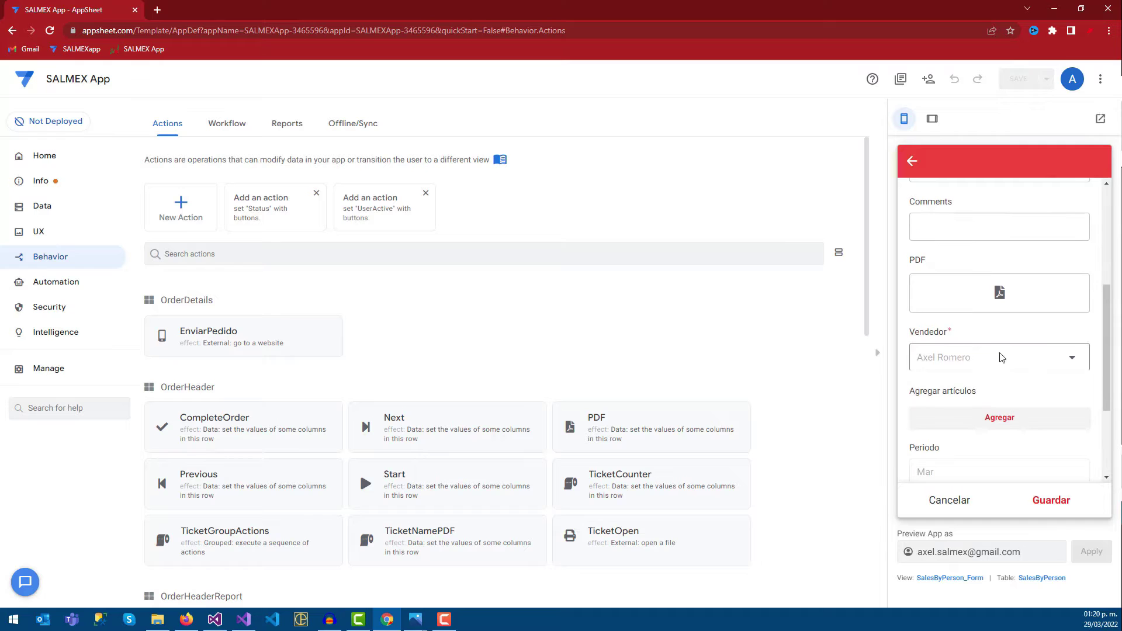
pyautogui.scroll(-1, 987, 359)
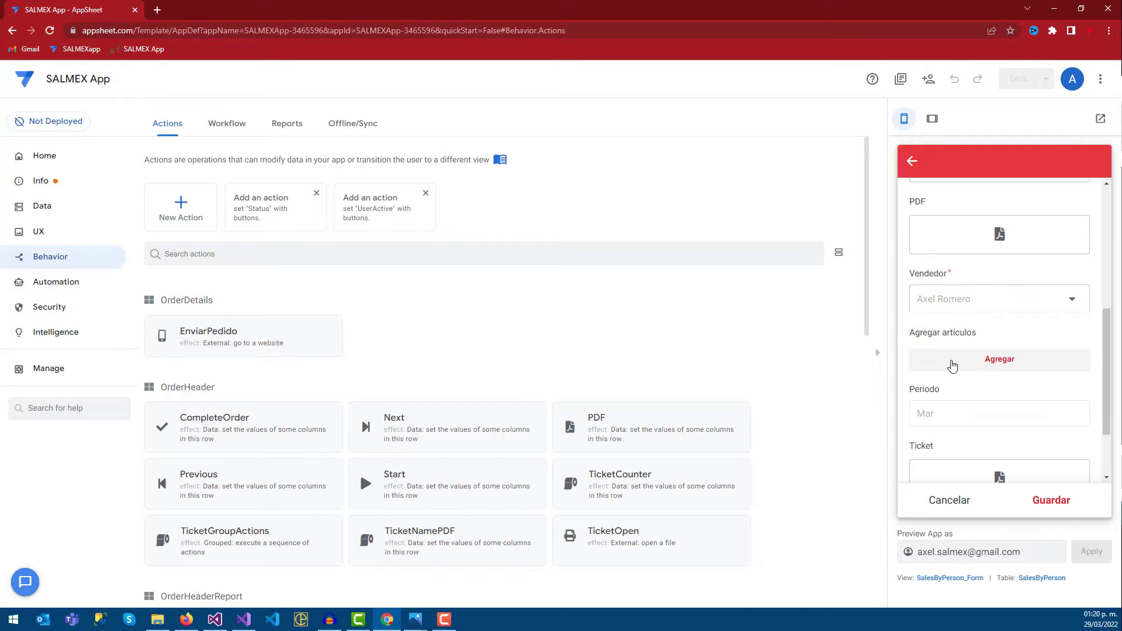
# Add CHILES TOREADOS JALAPEÑOS 200 G at quantity 3 as a line item and save it.
pyautogui.click(952, 365)
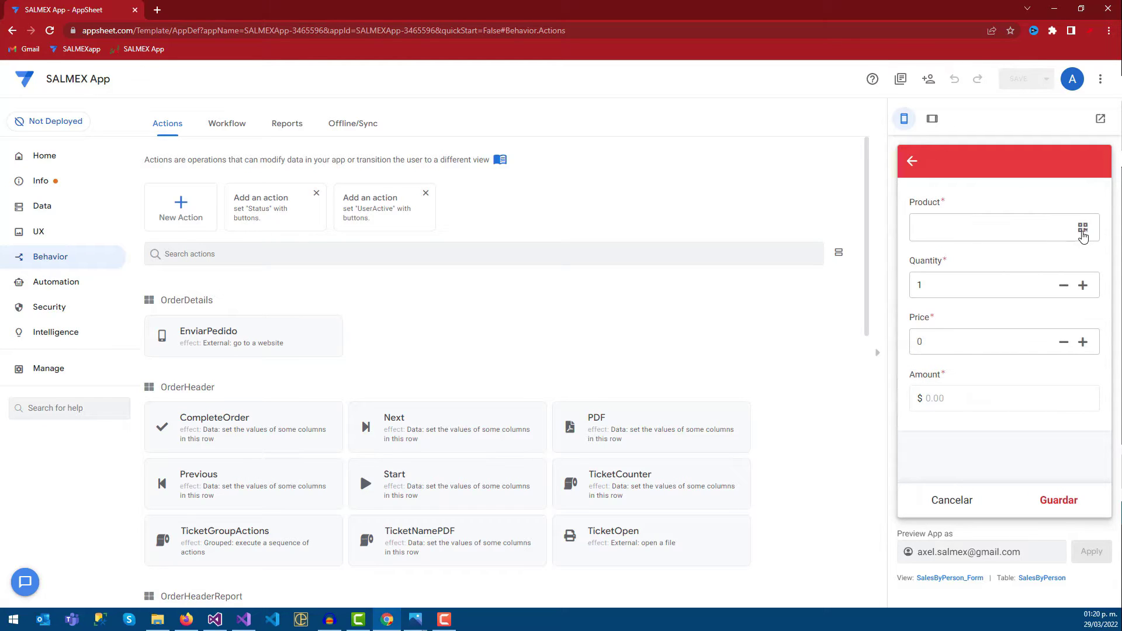
pyautogui.click(970, 228)
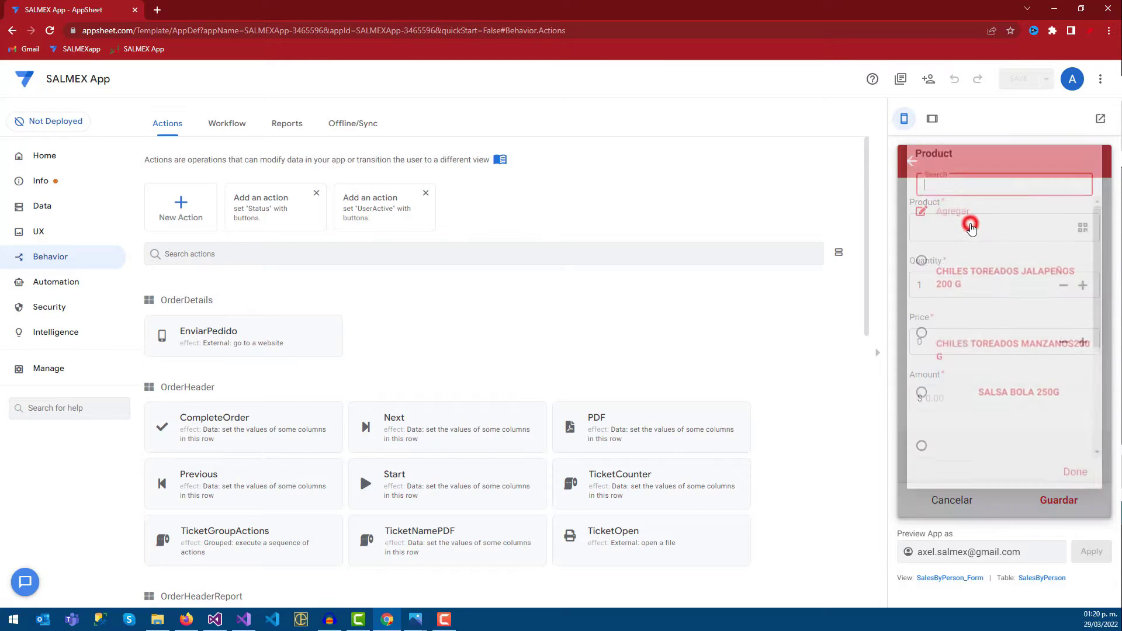
pyautogui.scroll(-3, 985, 280)
pyautogui.scroll(3, 993, 300)
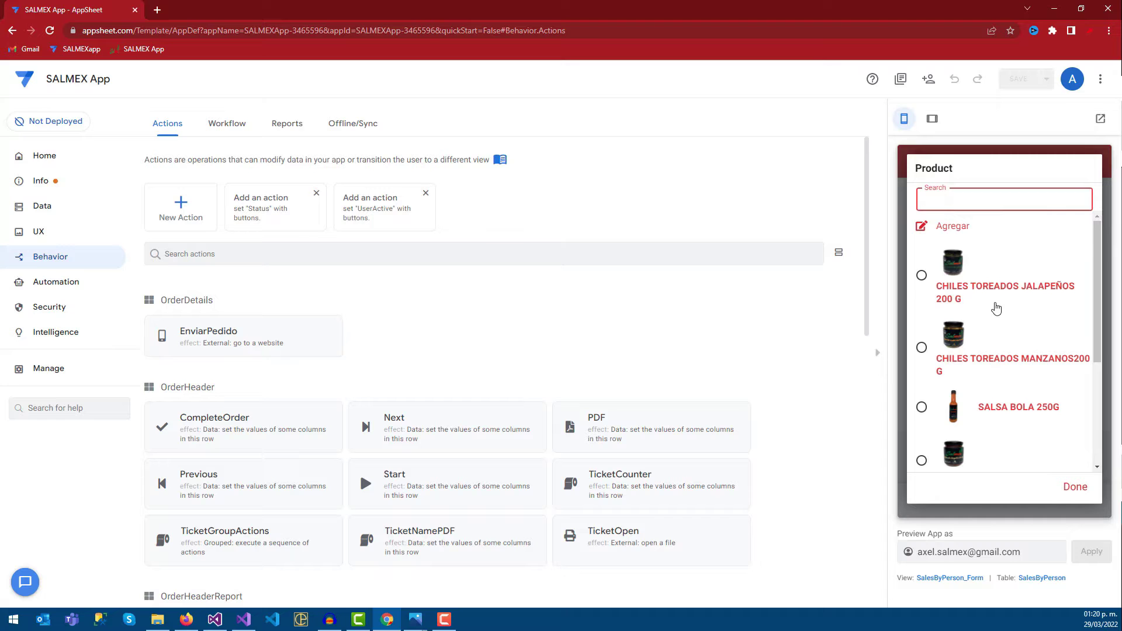
pyautogui.click(921, 277)
pyautogui.click(1078, 333)
pyautogui.click(1078, 333)
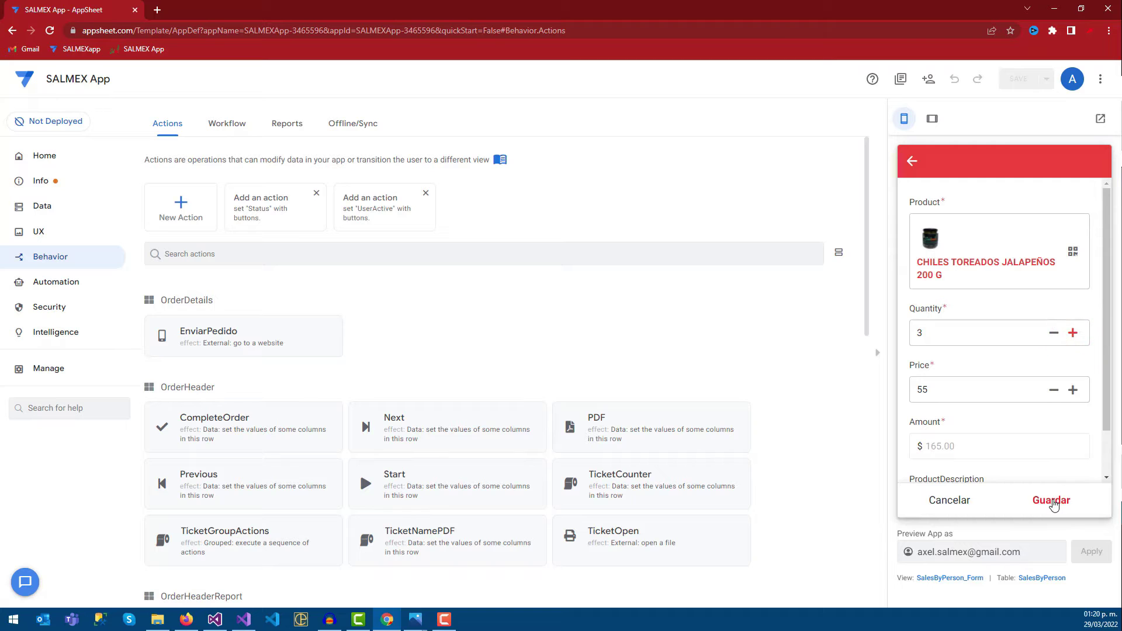
pyautogui.click(1052, 501)
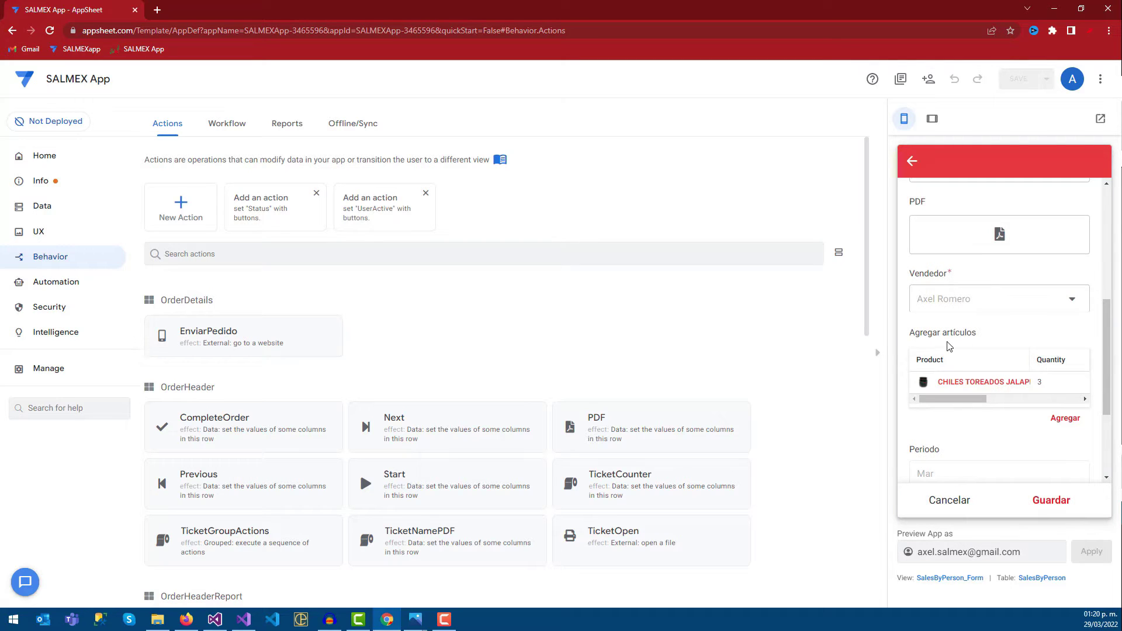
pyautogui.scroll(2, 1104, 327)
pyautogui.scroll(-3, 1104, 327)
pyautogui.moveTo(953, 359)
pyautogui.mouseDown()
pyautogui.moveTo(1004, 362)
pyautogui.moveTo(937, 359)
pyautogui.mouseUp()
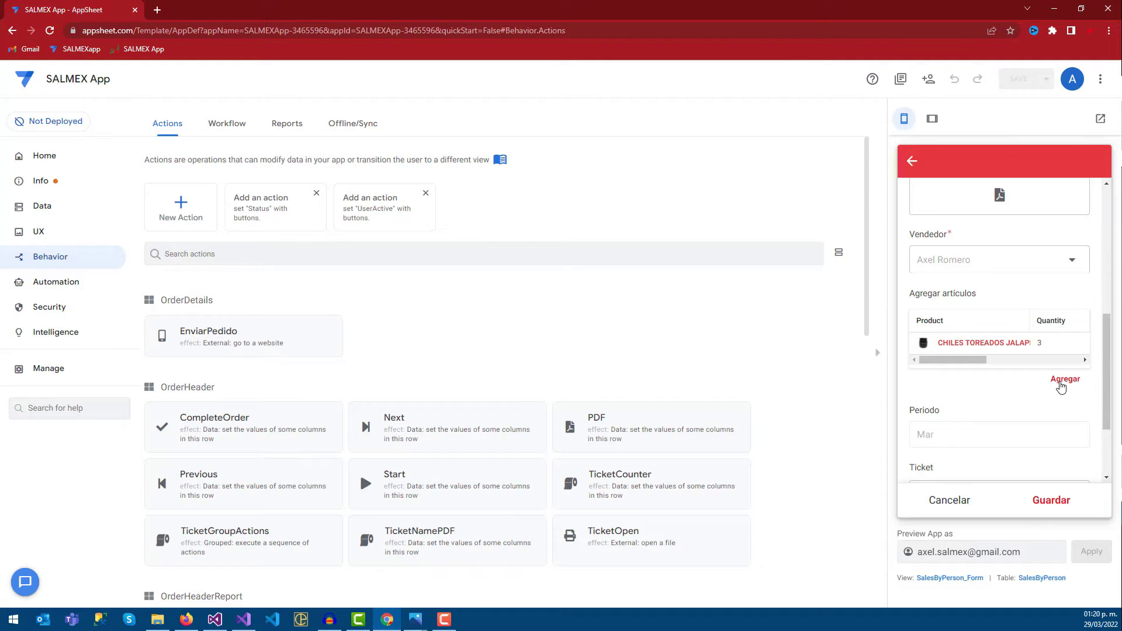
# Add CHILES TOREADOS MANZANOS200 G at quantity 2, then cancel and discard the test order.
pyautogui.click(1061, 382)
pyautogui.click(971, 228)
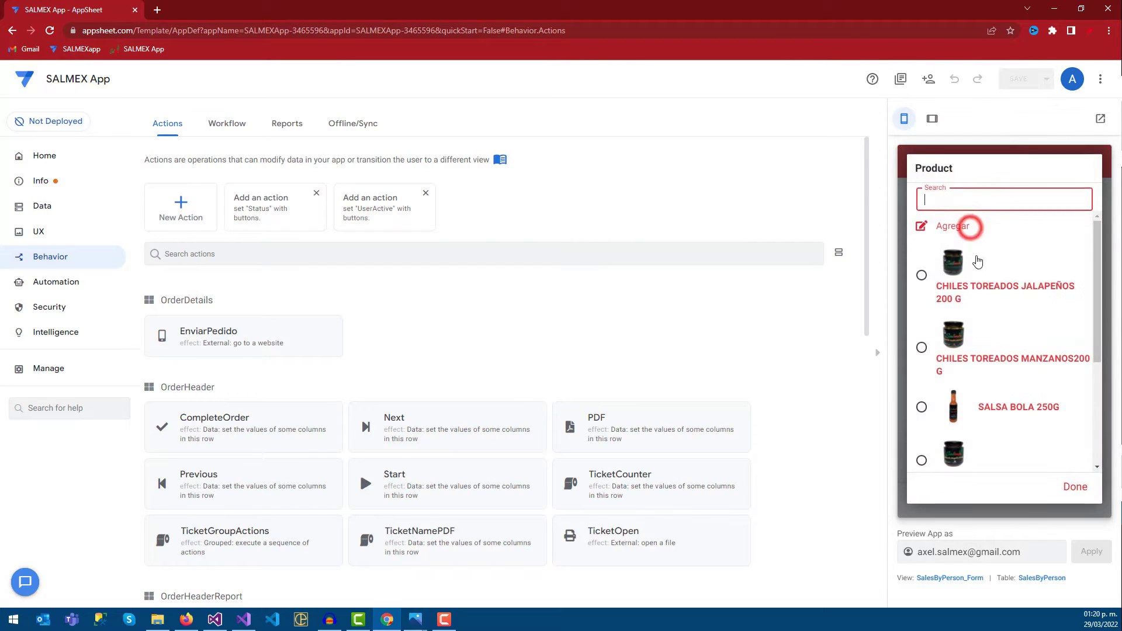
pyautogui.click(923, 347)
pyautogui.click(1073, 332)
pyautogui.click(1060, 500)
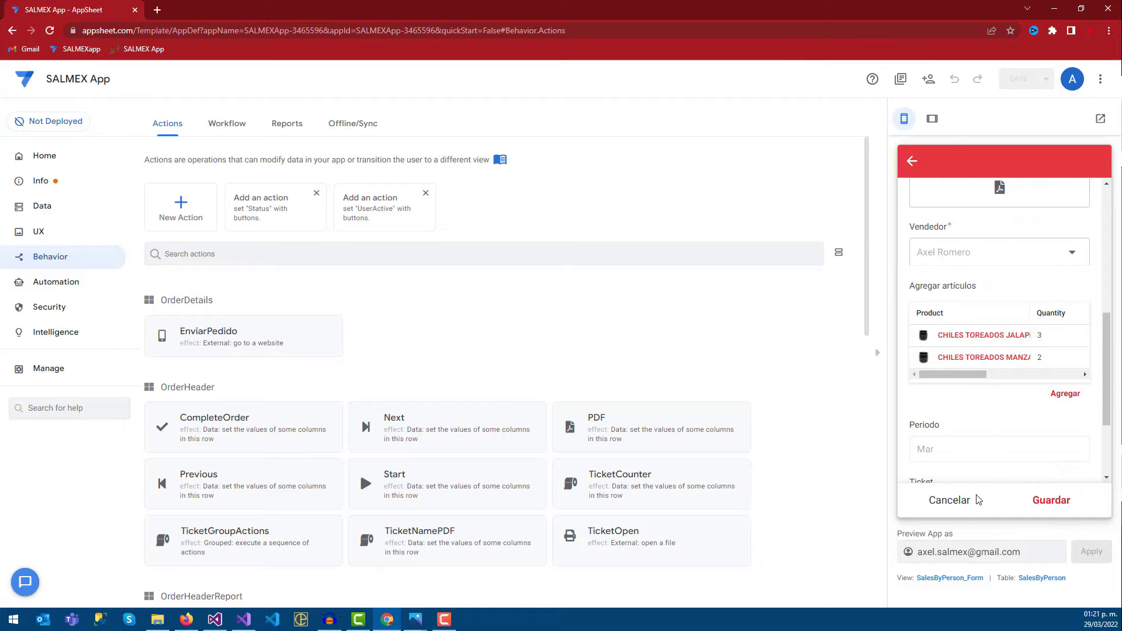
pyautogui.click(956, 500)
pyautogui.click(1054, 316)
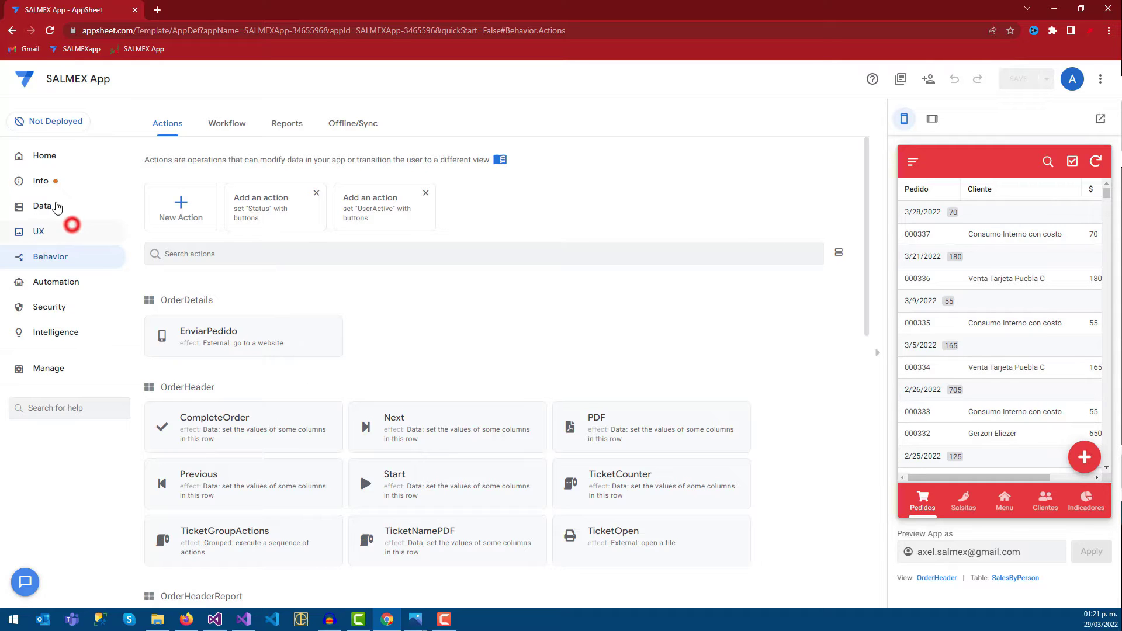
# View the OrderHeader table's columns under Data, then open a new browser tab.
pyautogui.click(57, 207)
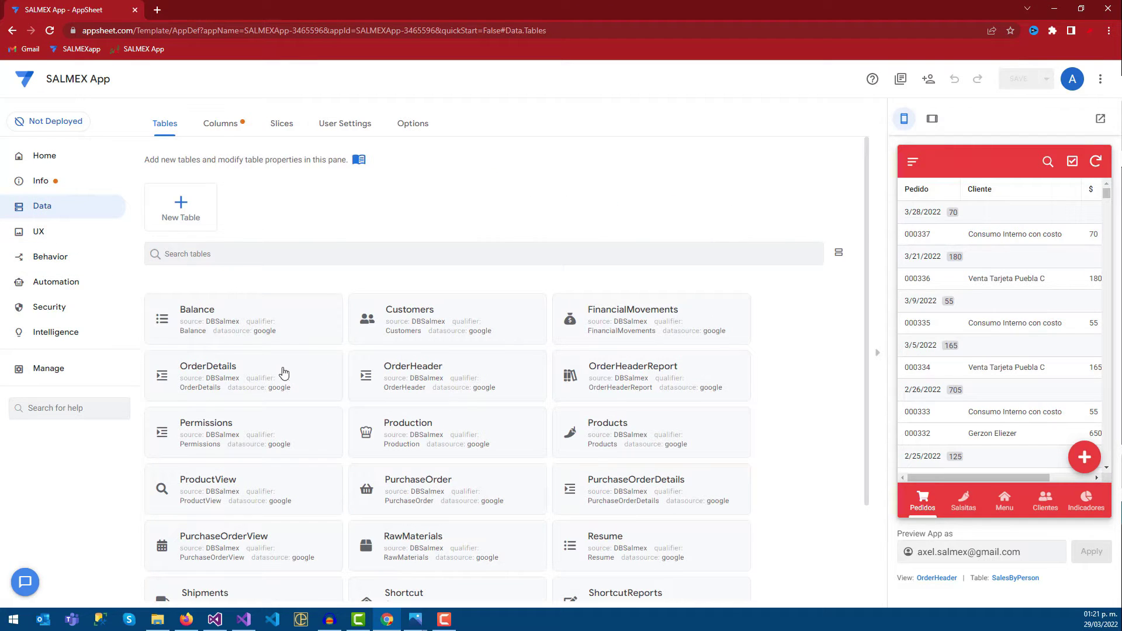
pyautogui.click(433, 372)
pyautogui.click(642, 157)
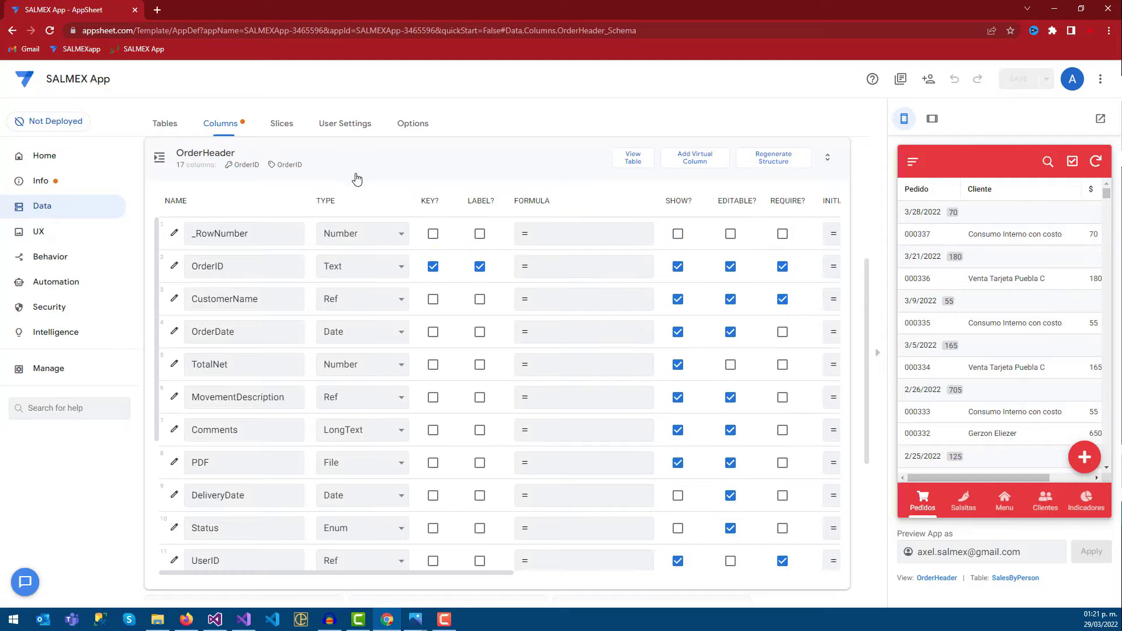
pyautogui.click(157, 10)
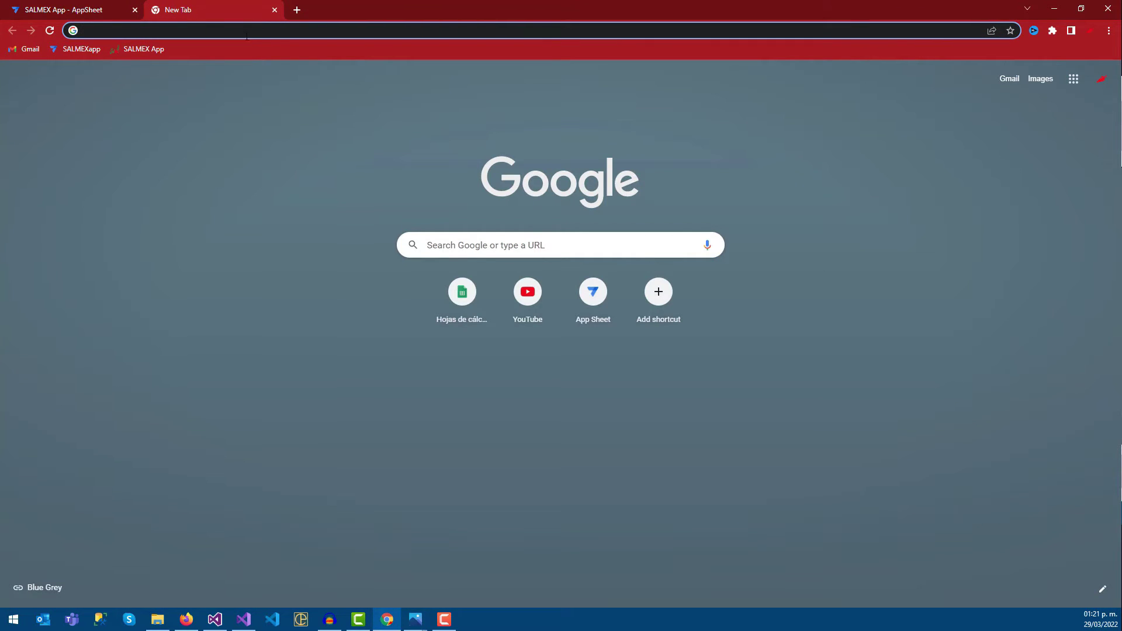
# Go to Google Sheets and open the DBSalmex spreadsheet.
pyautogui.click(459, 301)
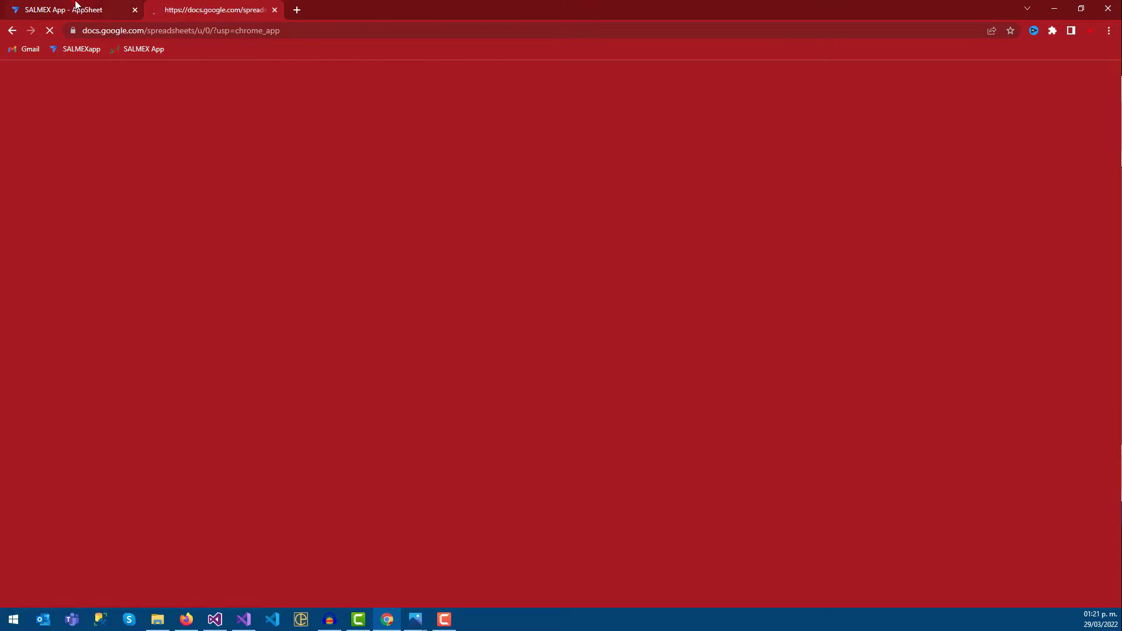
pyautogui.click(76, 7)
pyautogui.click(201, 6)
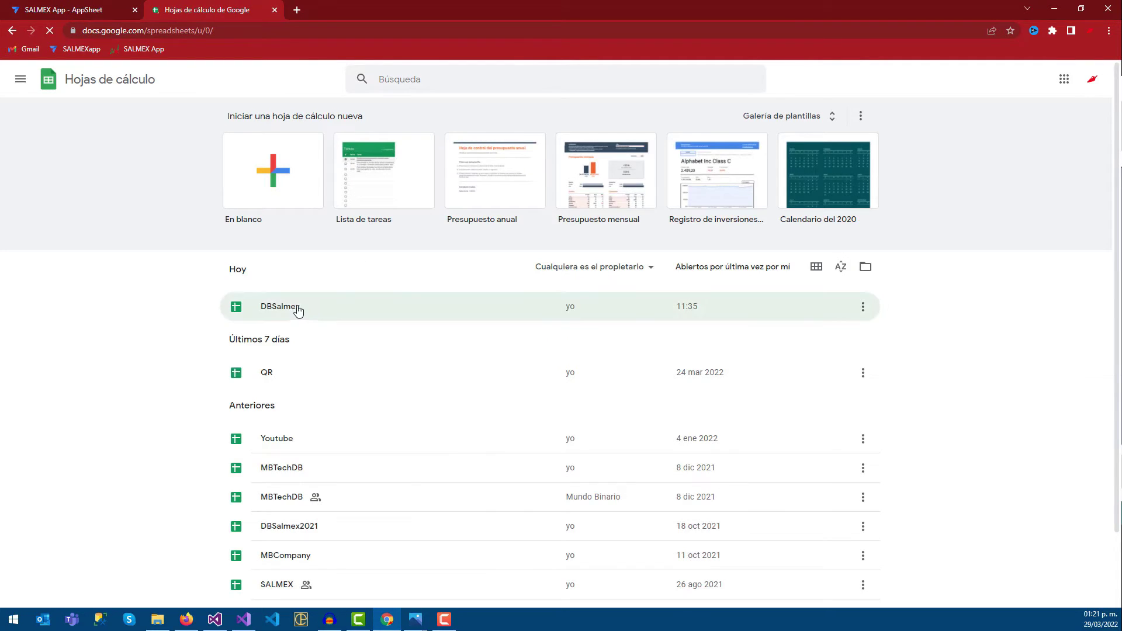
pyautogui.click(295, 310)
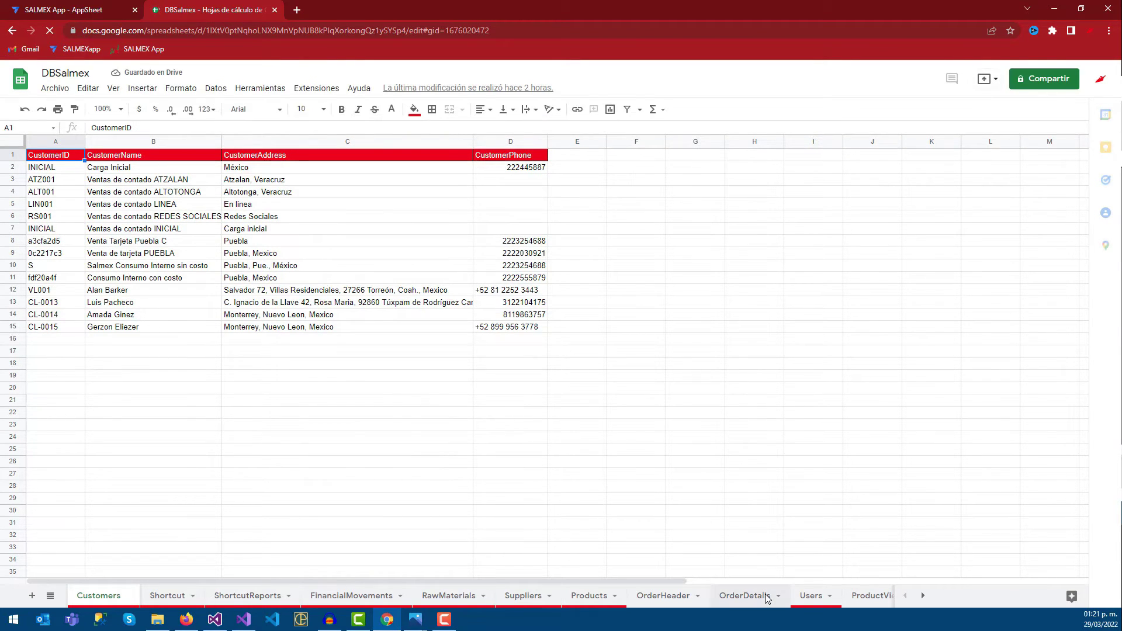
# Review orders CI007–CI008 on OrderHeader and details CID006–CID017 on OrderDetails, then return to AppSheet.
pyautogui.click(672, 592)
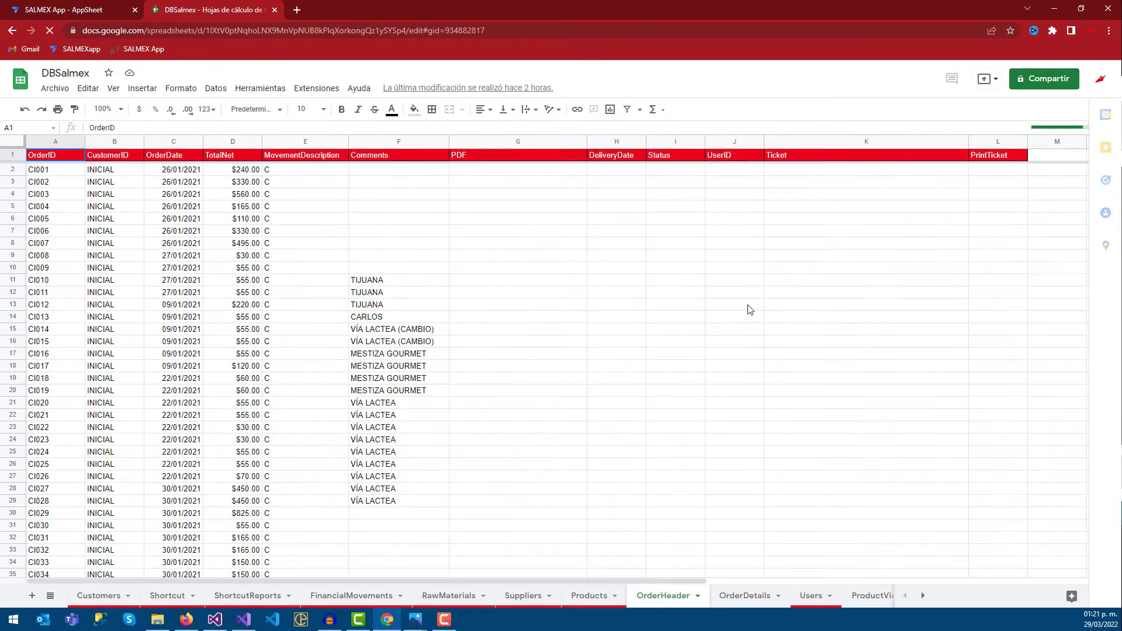
pyautogui.moveTo(216, 252); pyautogui.dragTo(578, 255)
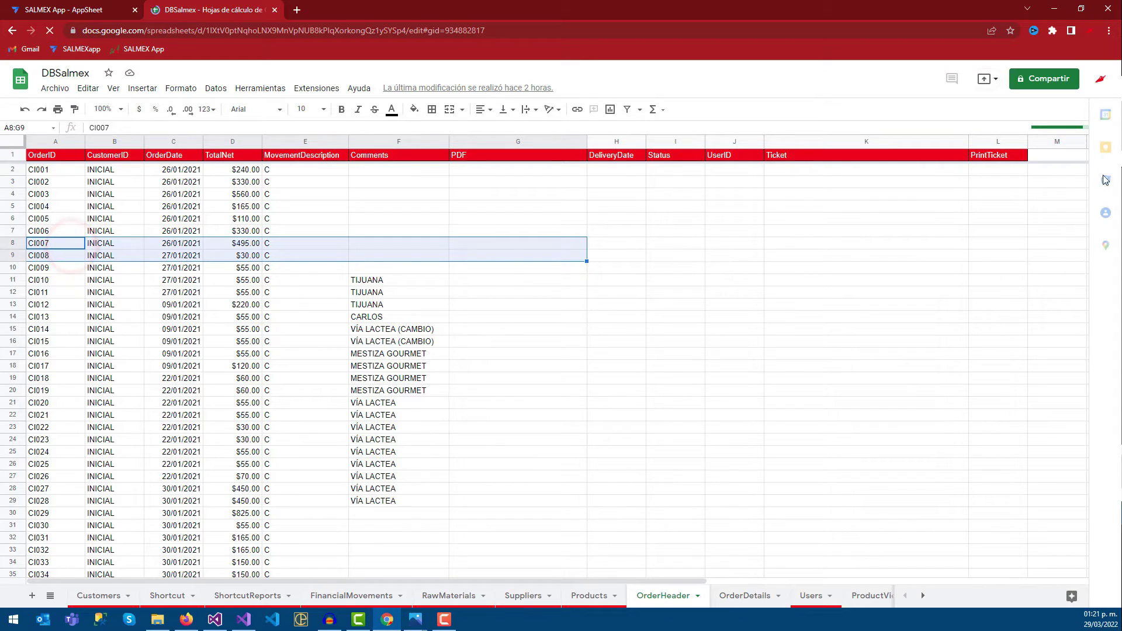
pyautogui.click(757, 596)
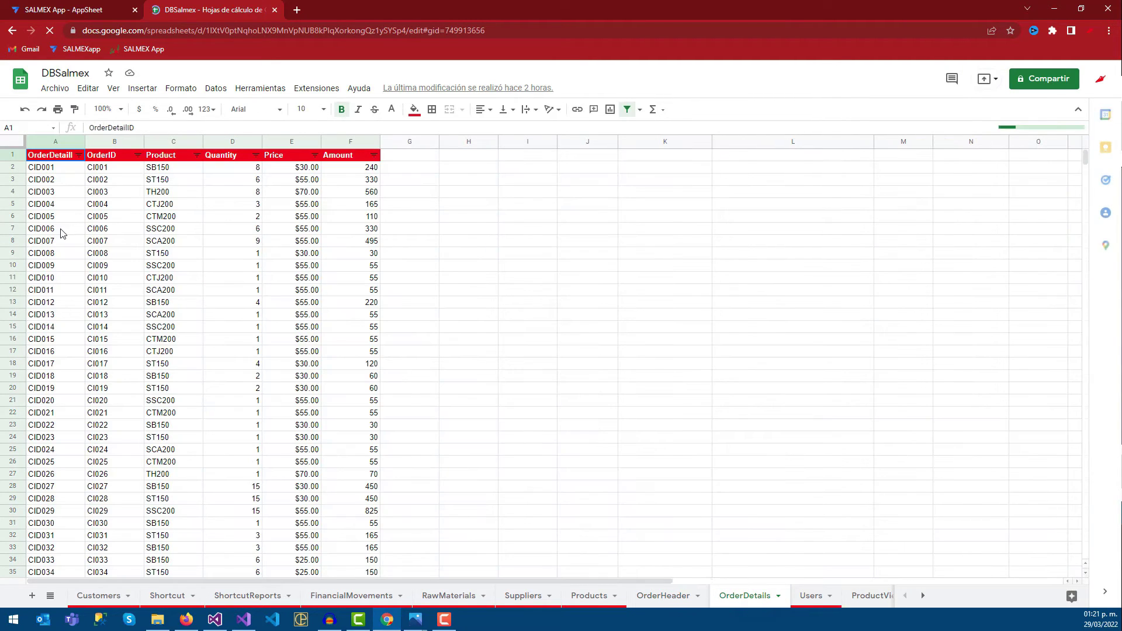
pyautogui.moveTo(61, 228); pyautogui.dragTo(345, 362)
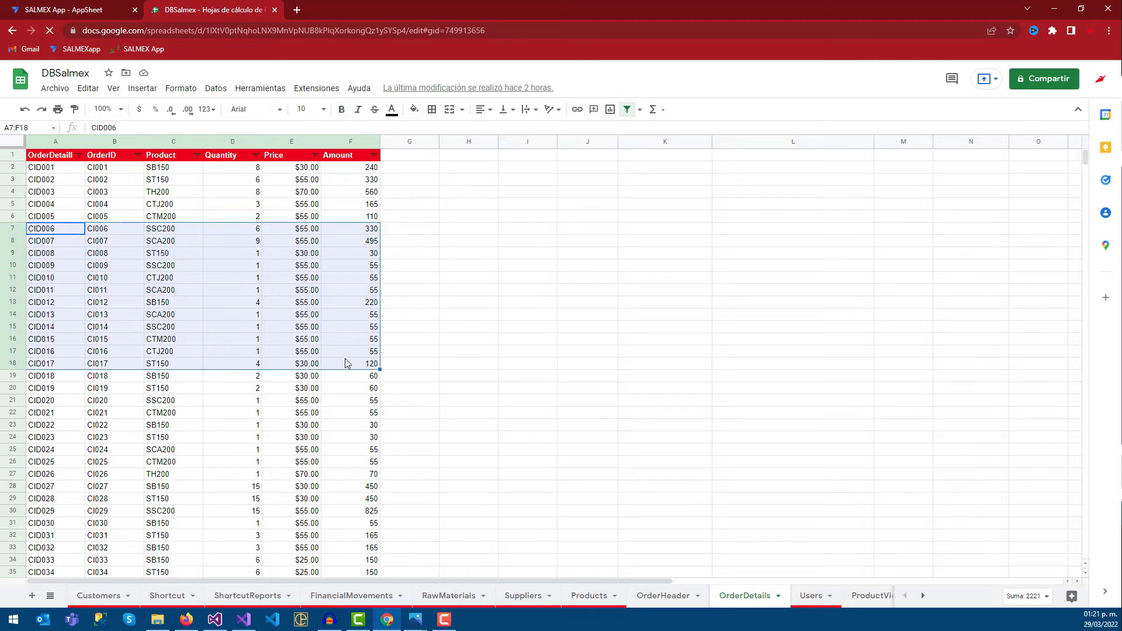
pyautogui.click(433, 338)
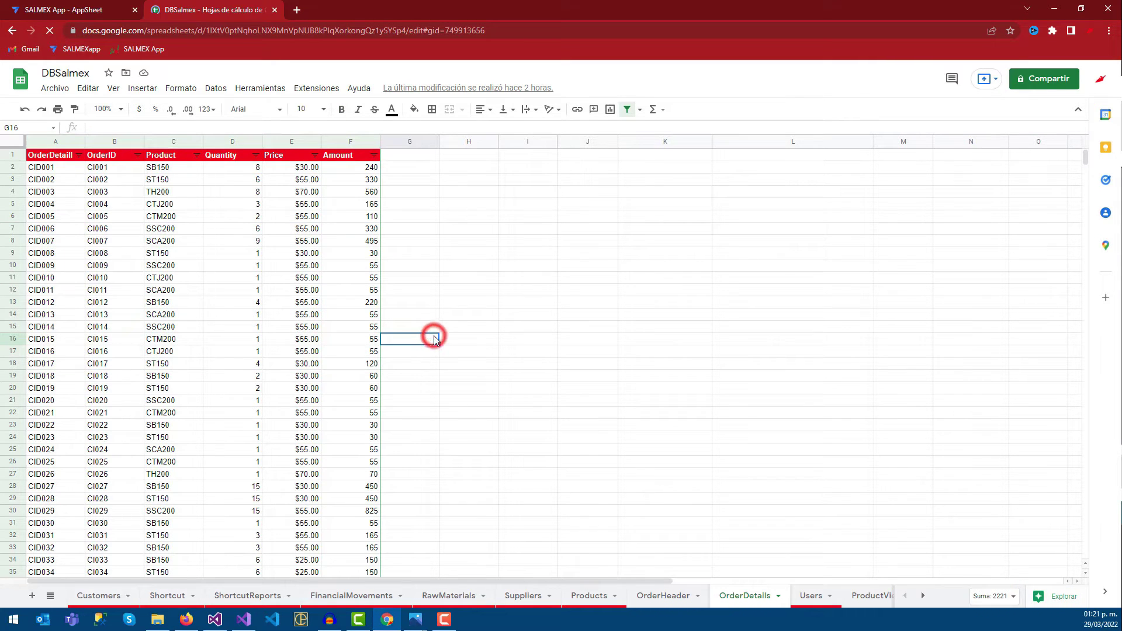
pyautogui.click(96, 7)
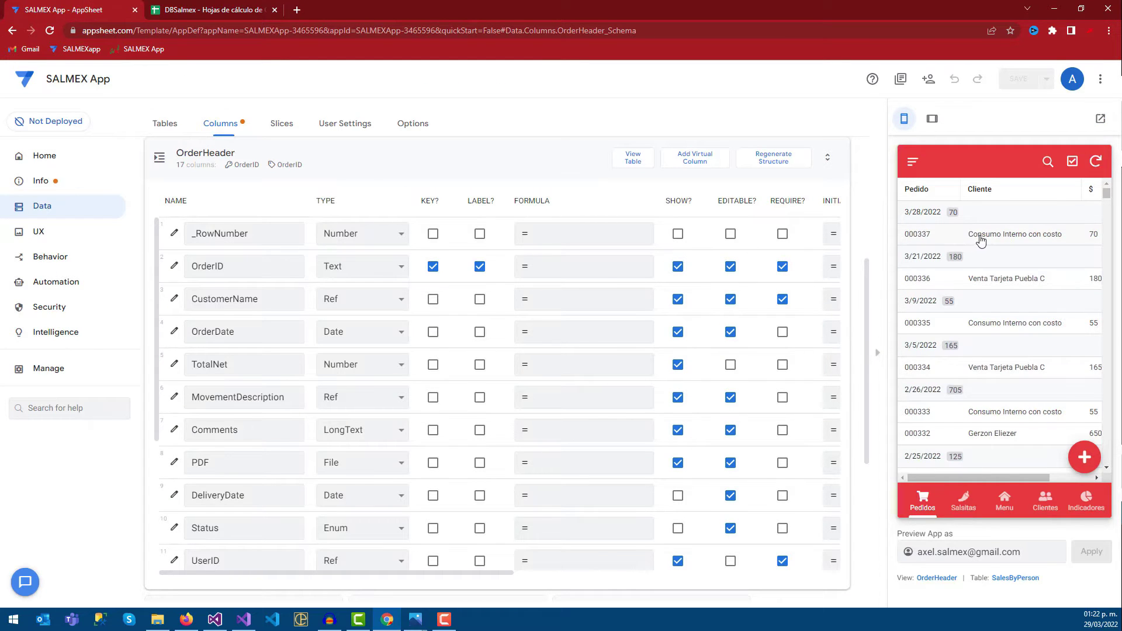
# Check the OrderDetails OrderID column's reference settings, then select OrderID values CI001–CI006 in DBSalmex.
pyautogui.click(312, 164)
pyautogui.click(229, 261)
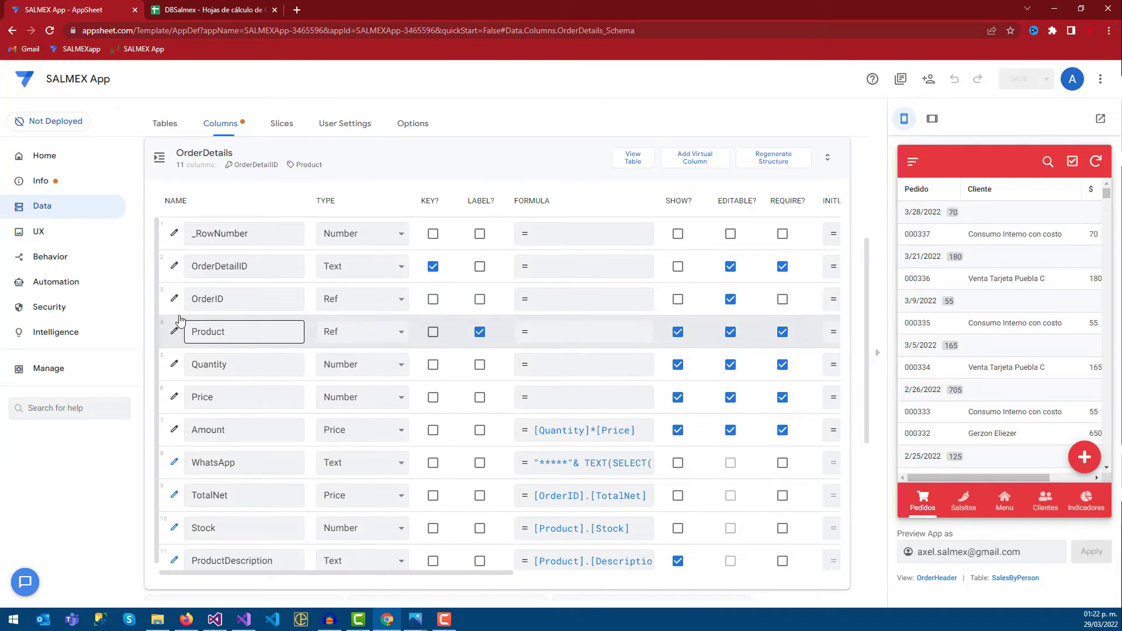
pyautogui.click(350, 301)
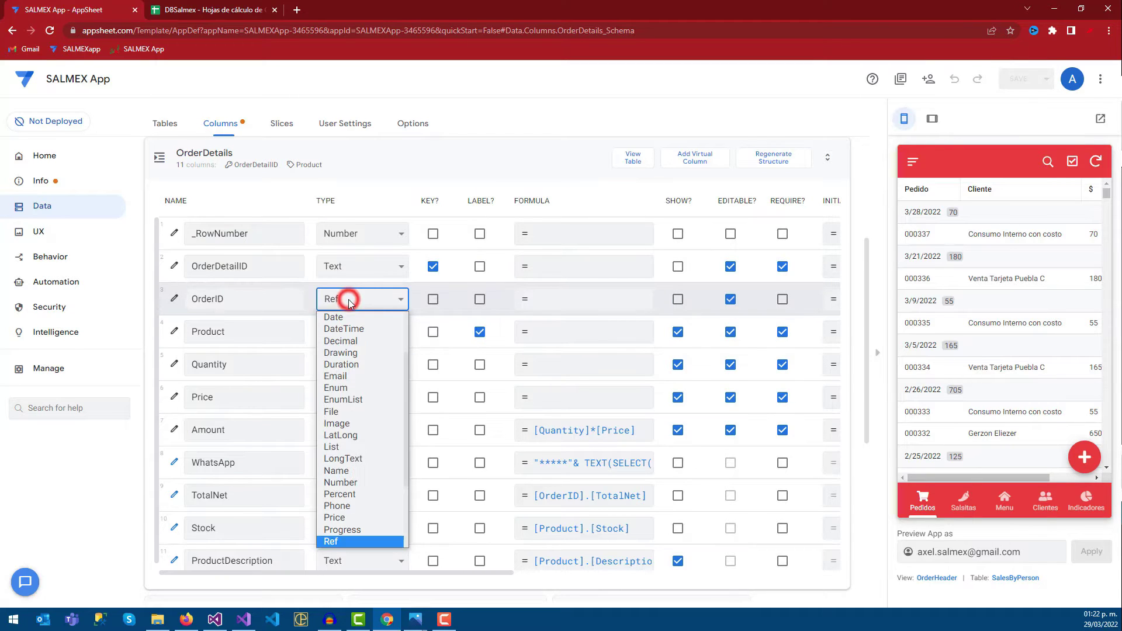
pyautogui.click(174, 299)
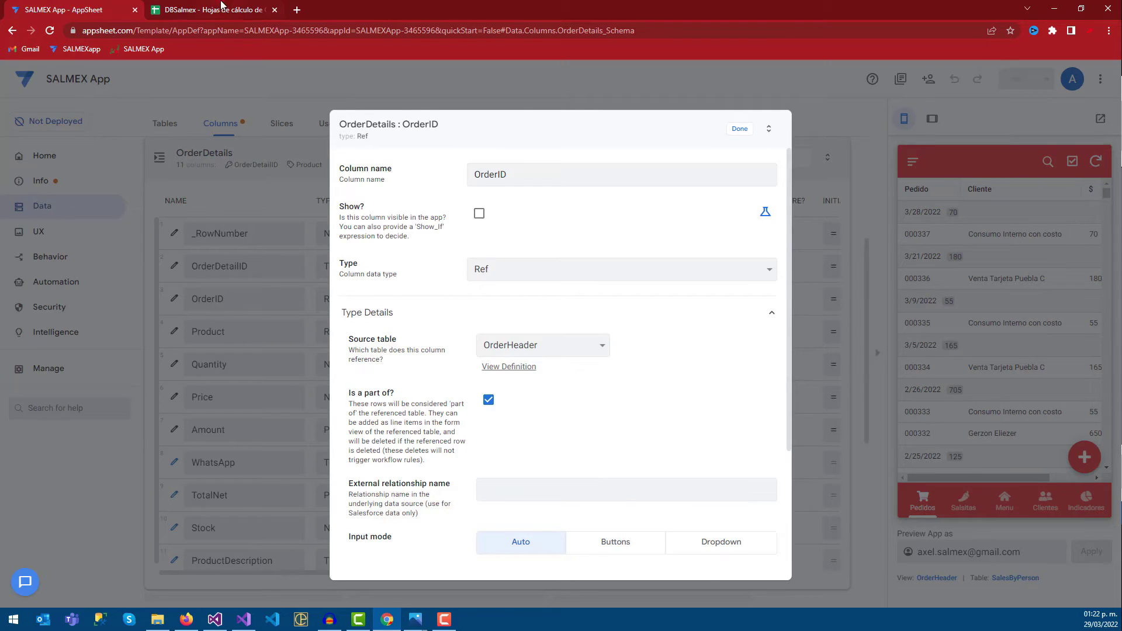
pyautogui.click(224, 9)
pyautogui.moveTo(114, 170); pyautogui.dragTo(111, 228)
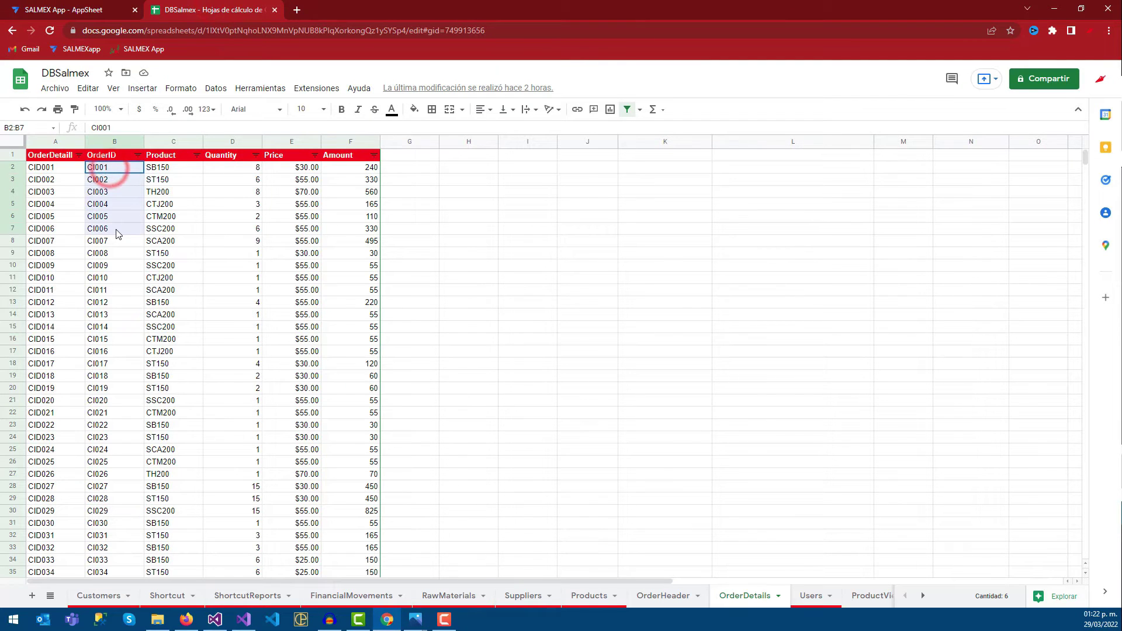
# Select order CI005's row on OrderHeader and line item CID003's row on OrderDetails.
pyautogui.click(679, 596)
pyautogui.moveTo(58, 169); pyautogui.dragTo(69, 250)
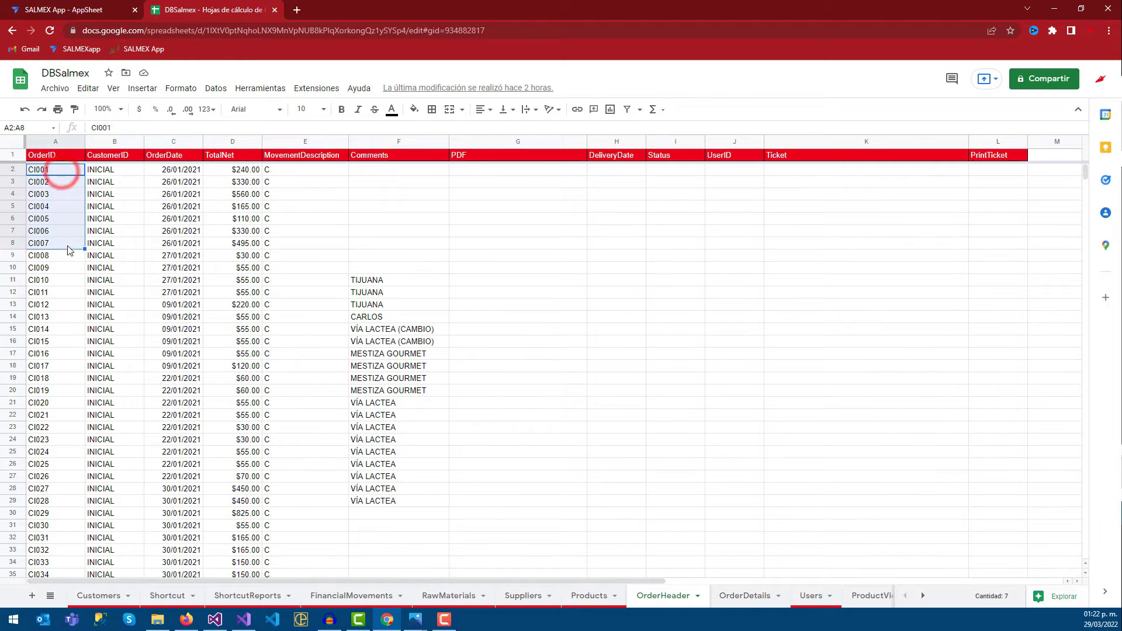
pyautogui.click(55, 218)
pyautogui.click(12, 218)
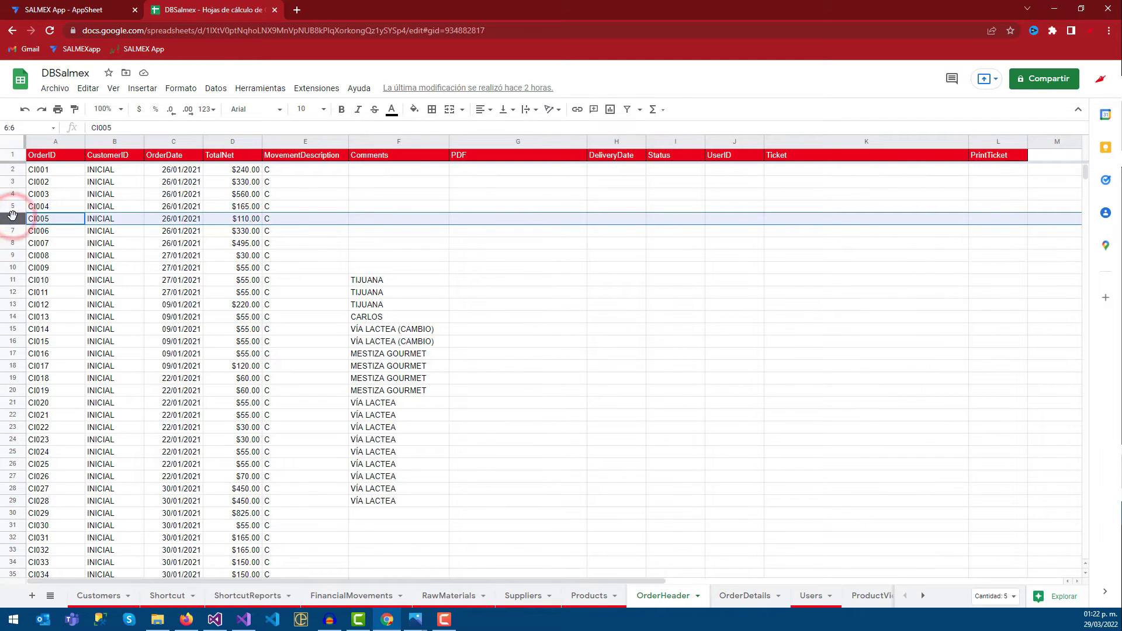
pyautogui.click(727, 596)
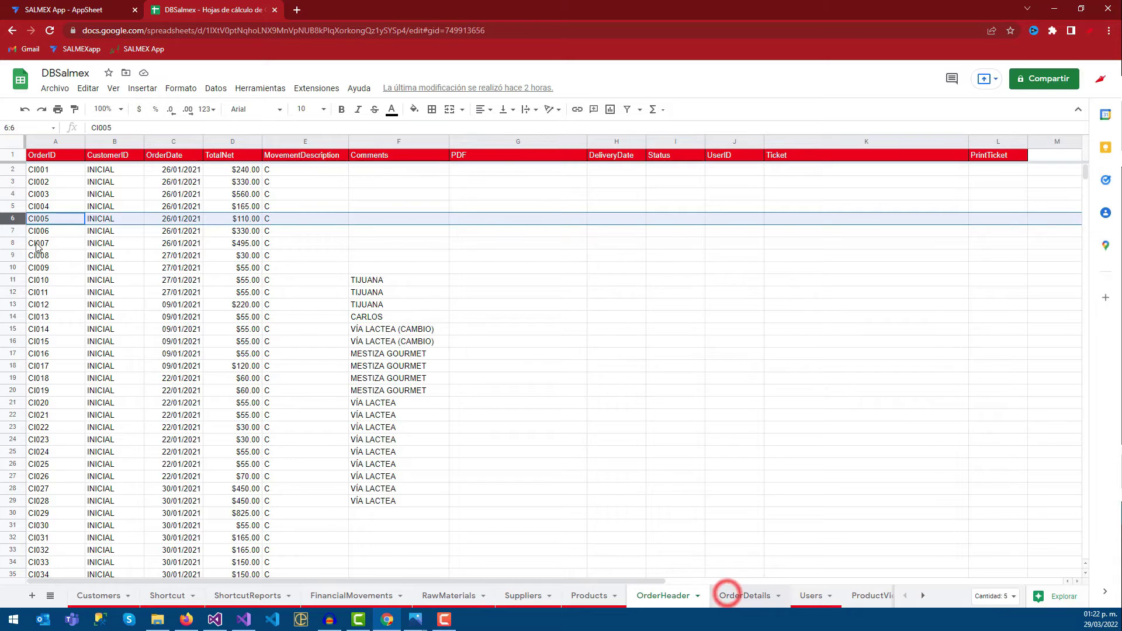
pyautogui.click(12, 192)
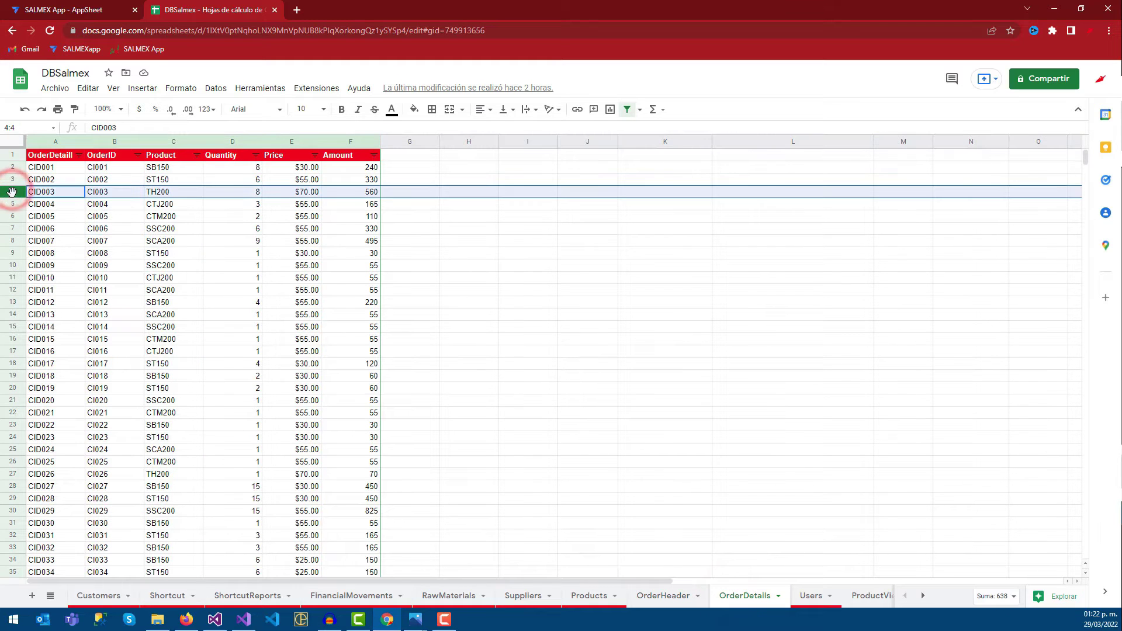
# Scroll OrderDetails to order 000336's lines and select the 70 amount in F443.
pyautogui.scroll(-1, 771, 300)
pyautogui.scroll(-5, 1052, 175)
pyautogui.moveTo(1084, 167); pyautogui.dragTo(1083, 450)
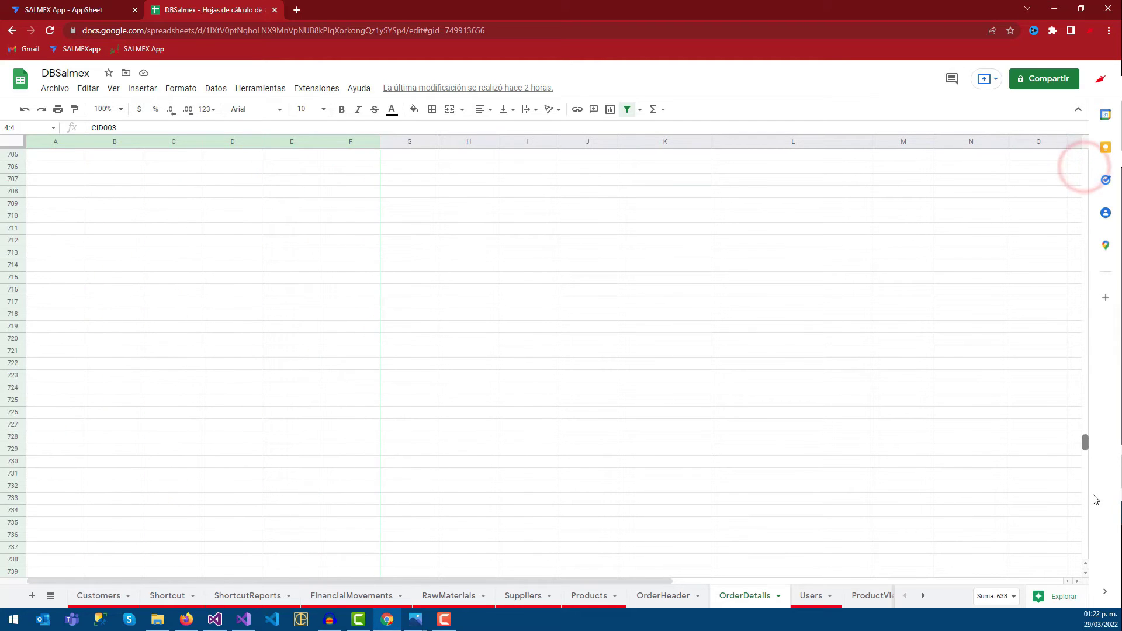
pyautogui.scroll(5, 788, 319)
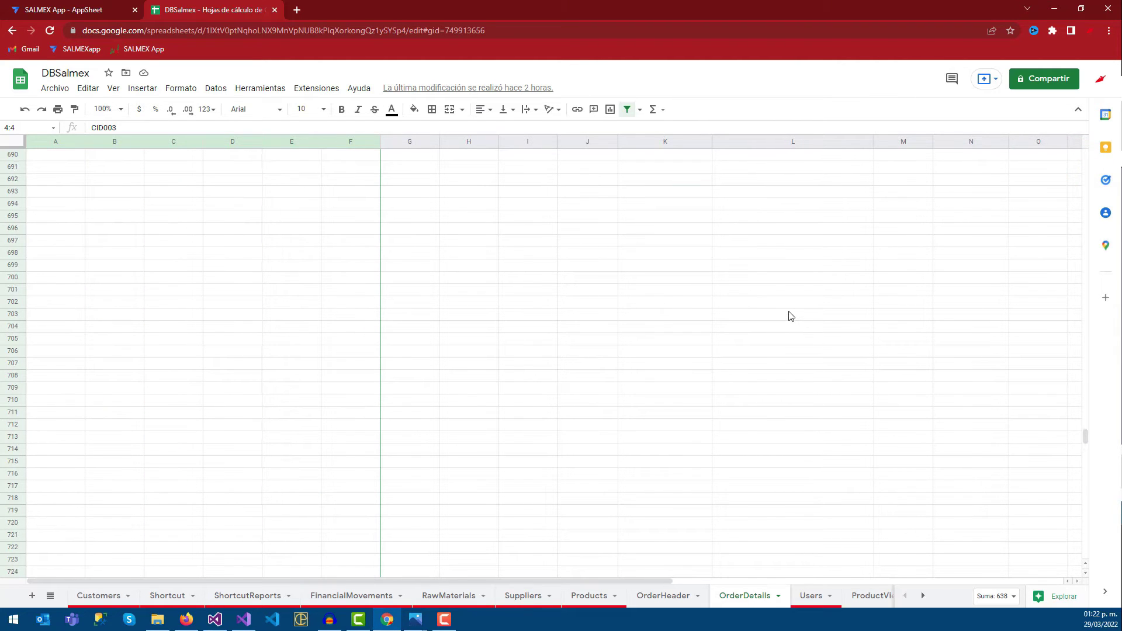
pyautogui.moveTo(789, 315); pyautogui.dragTo(804, 293)
pyautogui.scroll(10, 804, 292)
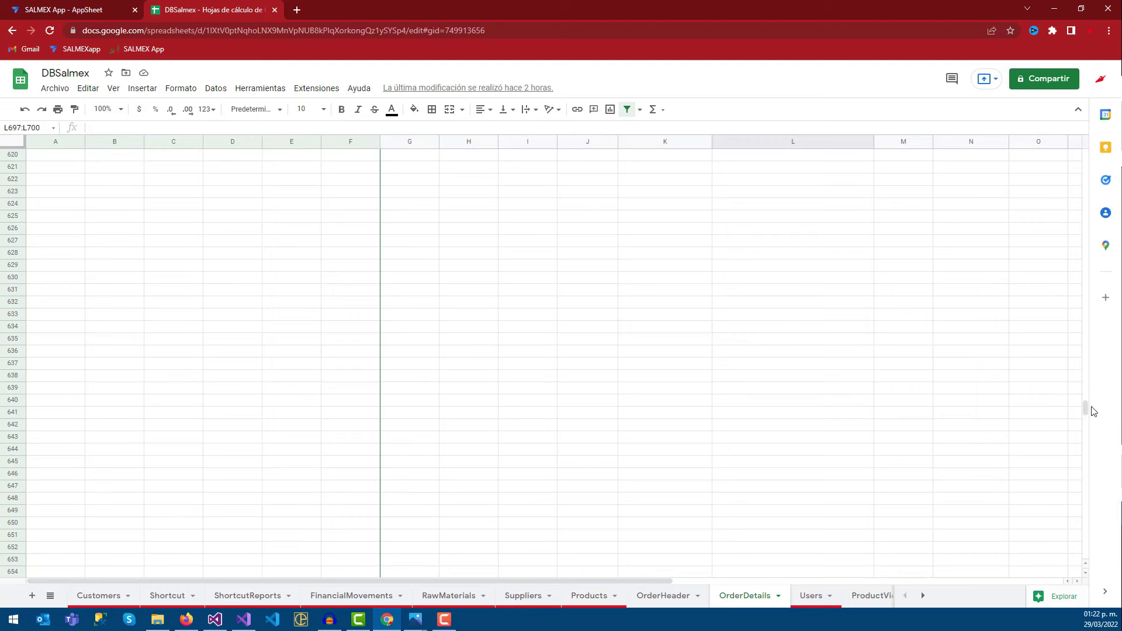
pyautogui.moveTo(1085, 407); pyautogui.dragTo(1079, 333)
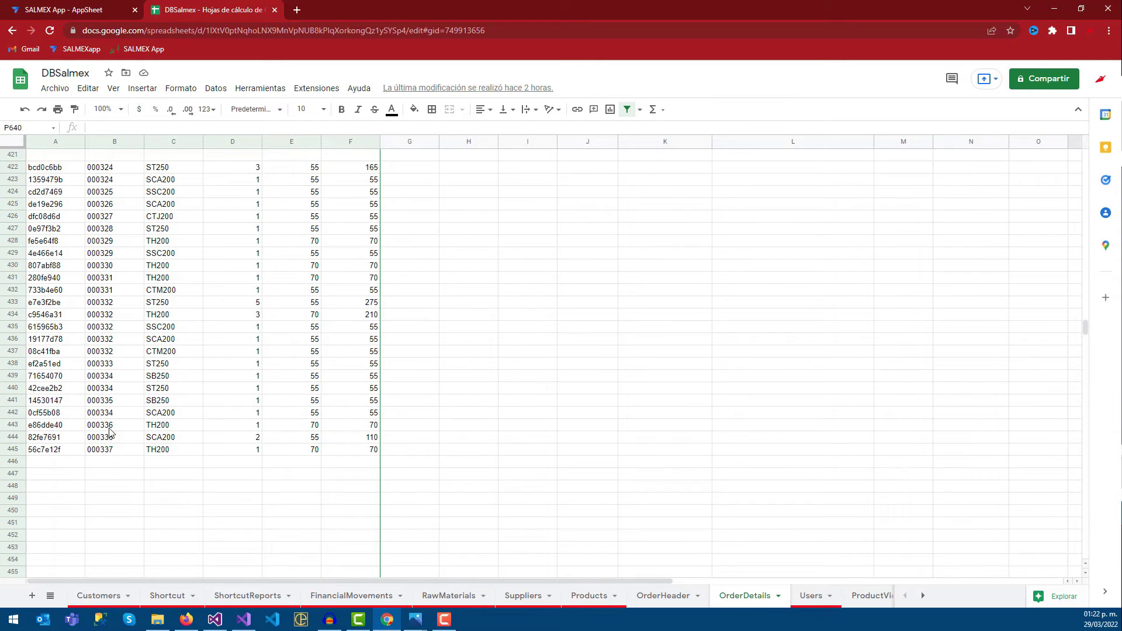
pyautogui.moveTo(116, 425)
pyautogui.mouseDown()
pyautogui.moveTo(367, 424)
pyautogui.moveTo(144, 433)
pyautogui.mouseUp()
pyautogui.click(368, 427)
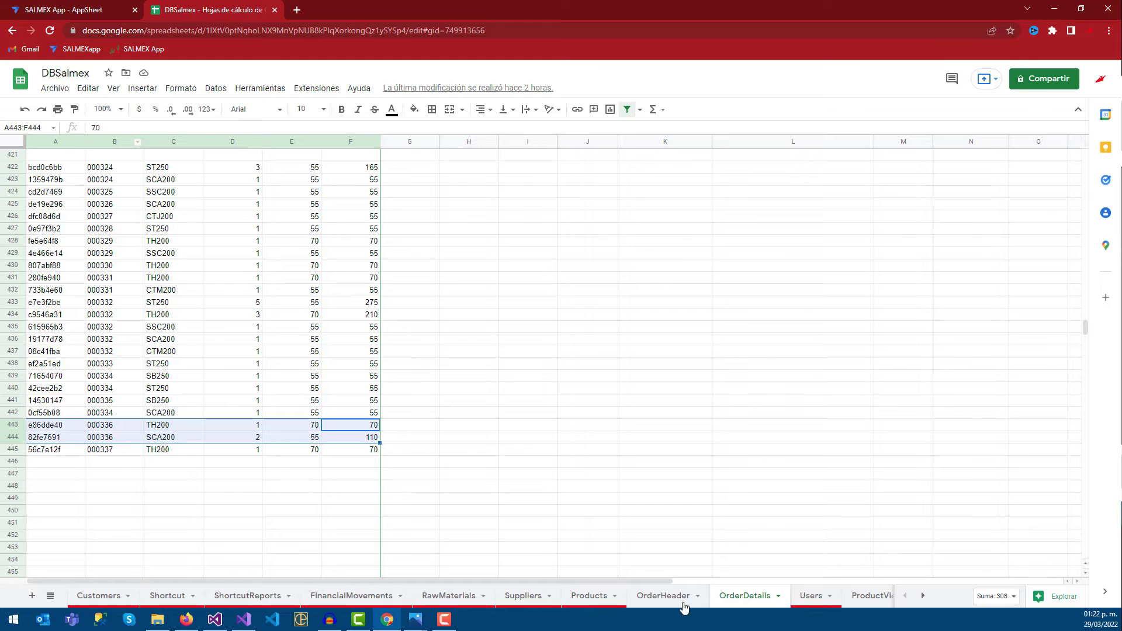
# Find and select order 000336's row on the OrderHeader sheet.
pyautogui.click(666, 596)
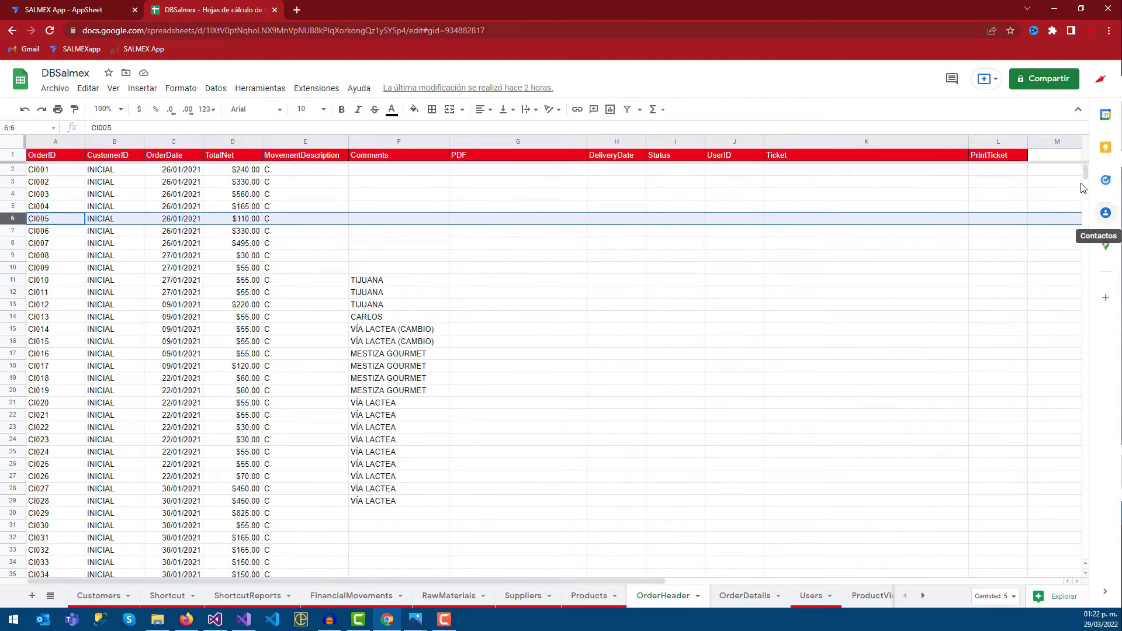
pyautogui.moveTo(1085, 194); pyautogui.dragTo(1085, 349)
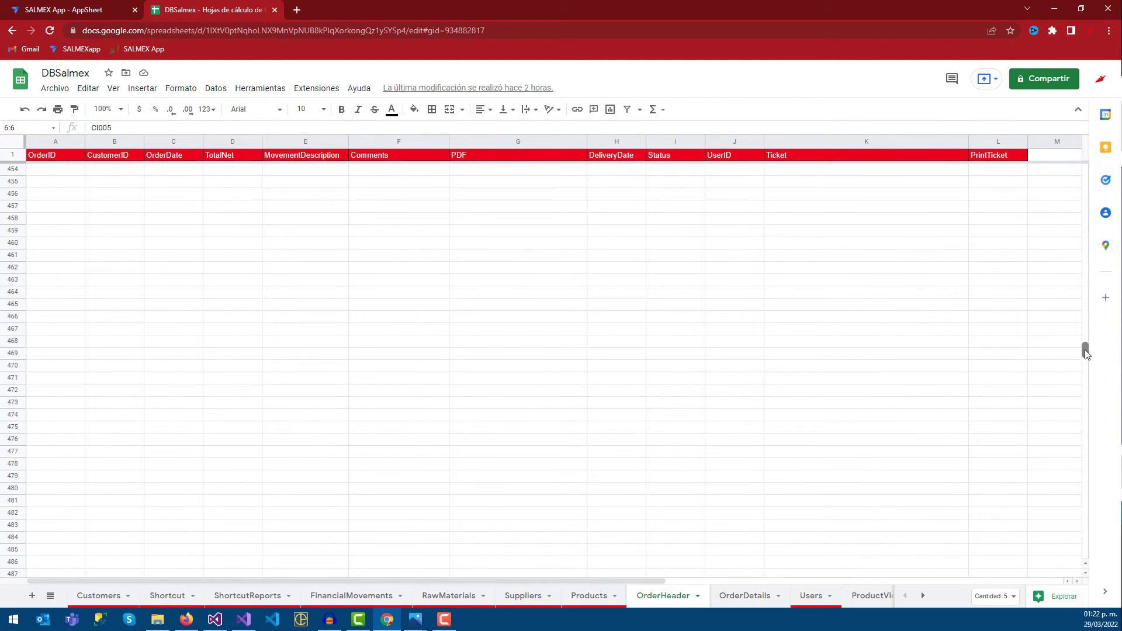
pyautogui.moveTo(1082, 308); pyautogui.dragTo(1084, 295)
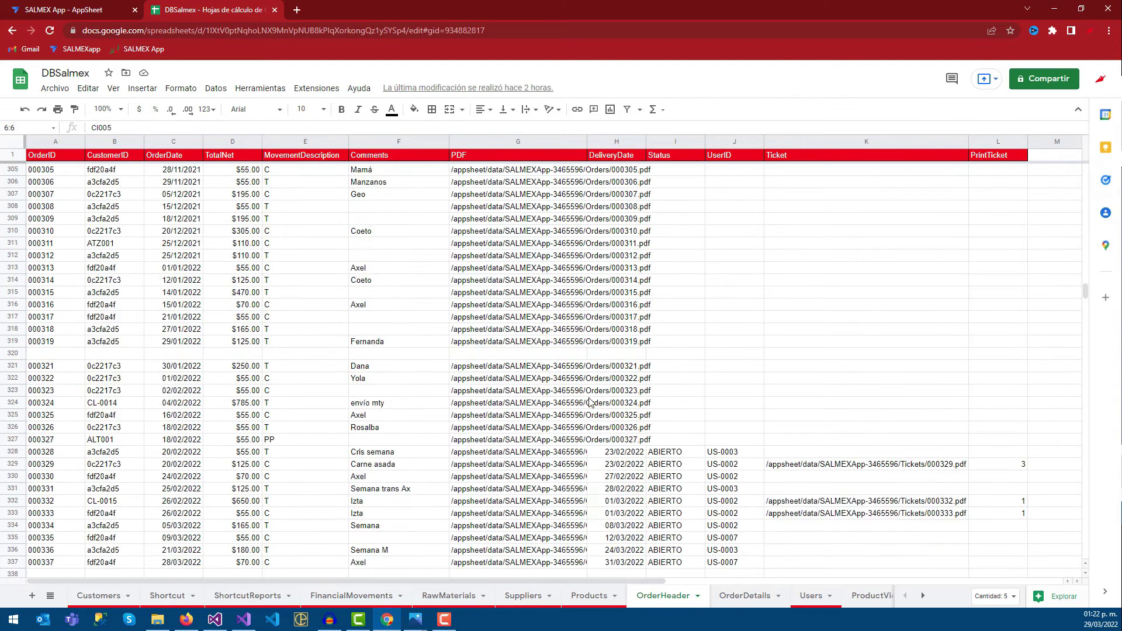
pyautogui.scroll(-5, 92, 327)
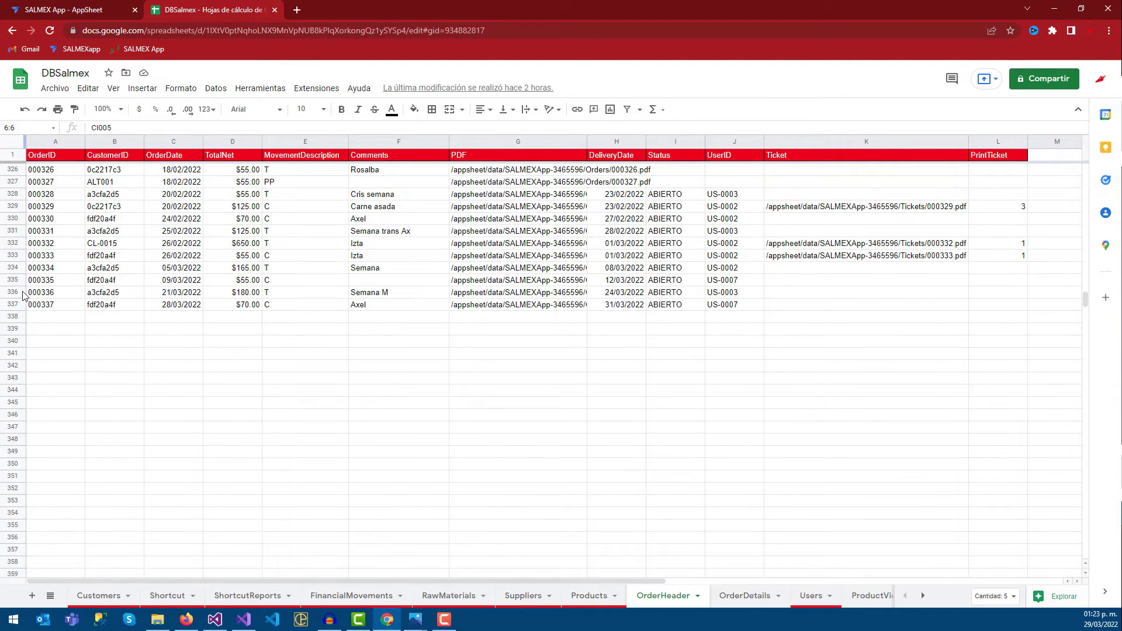
pyautogui.click(22, 292)
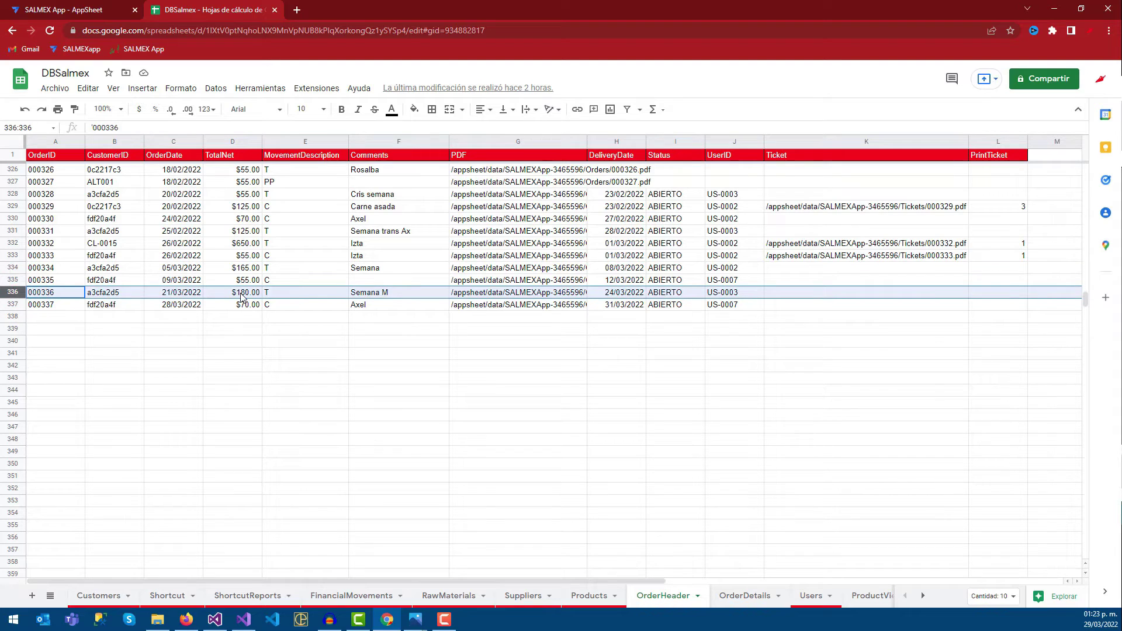
# Select F443:F444 on OrderDetails to confirm the 70 and 110 lines sum to 180, then return to OrderHeader.
pyautogui.click(755, 596)
pyautogui.click(342, 425)
pyautogui.moveTo(358, 428); pyautogui.dragTo(362, 437)
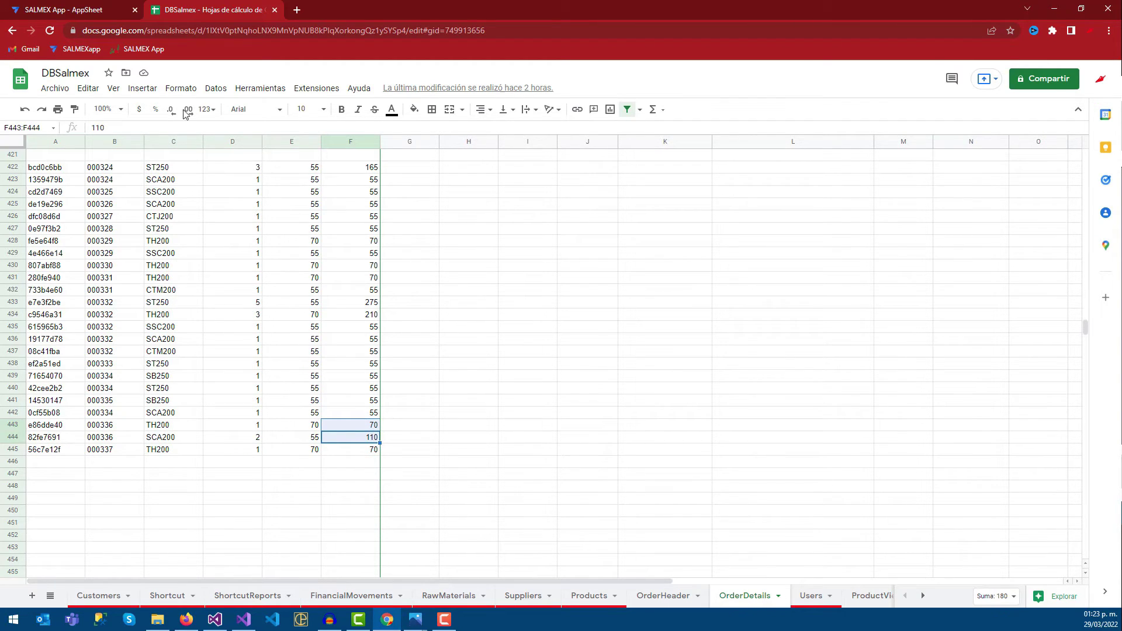
pyautogui.moveTo(55, 425); pyautogui.dragTo(350, 438)
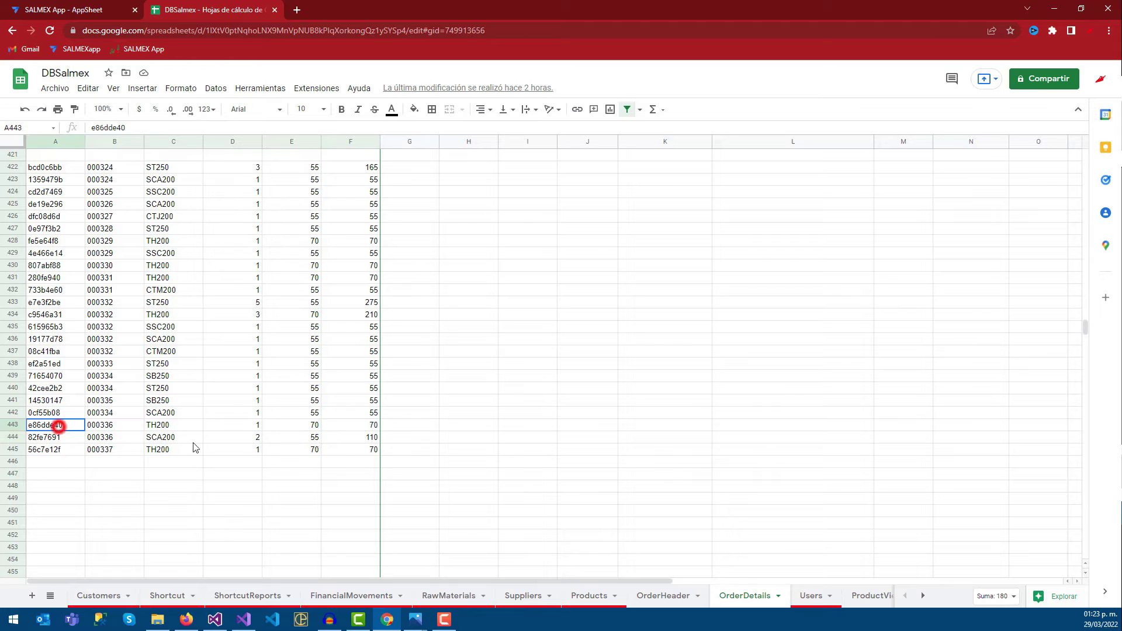
pyautogui.click(681, 592)
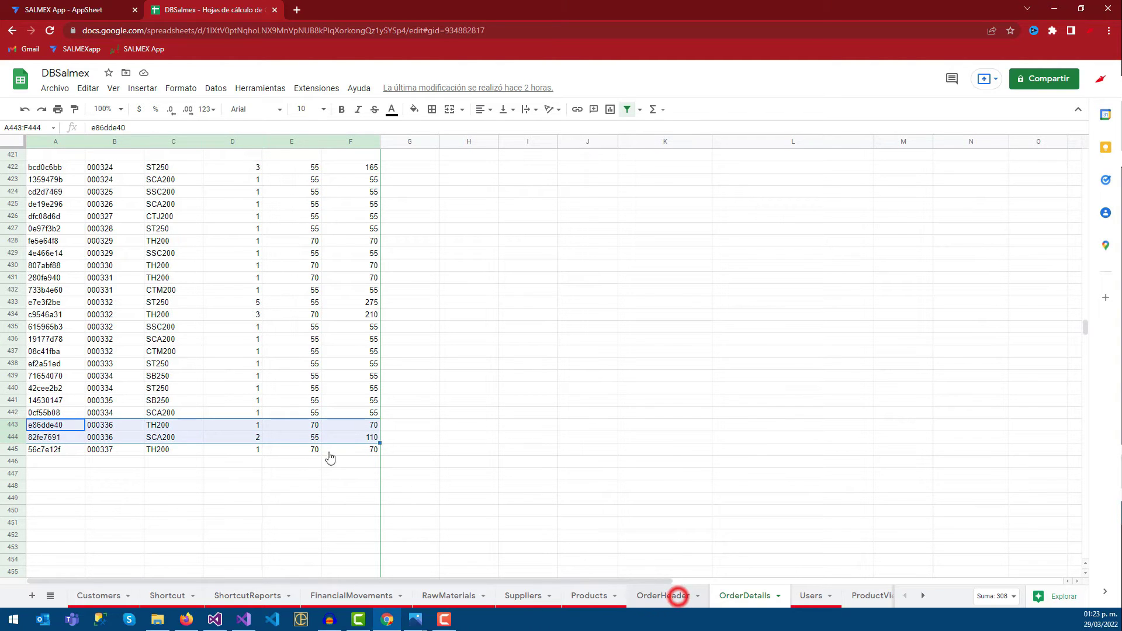
# Close the OrderID column settings, open a new order's line-item form in the preview, then cancel back to Pedidos.
pyautogui.click(106, 10)
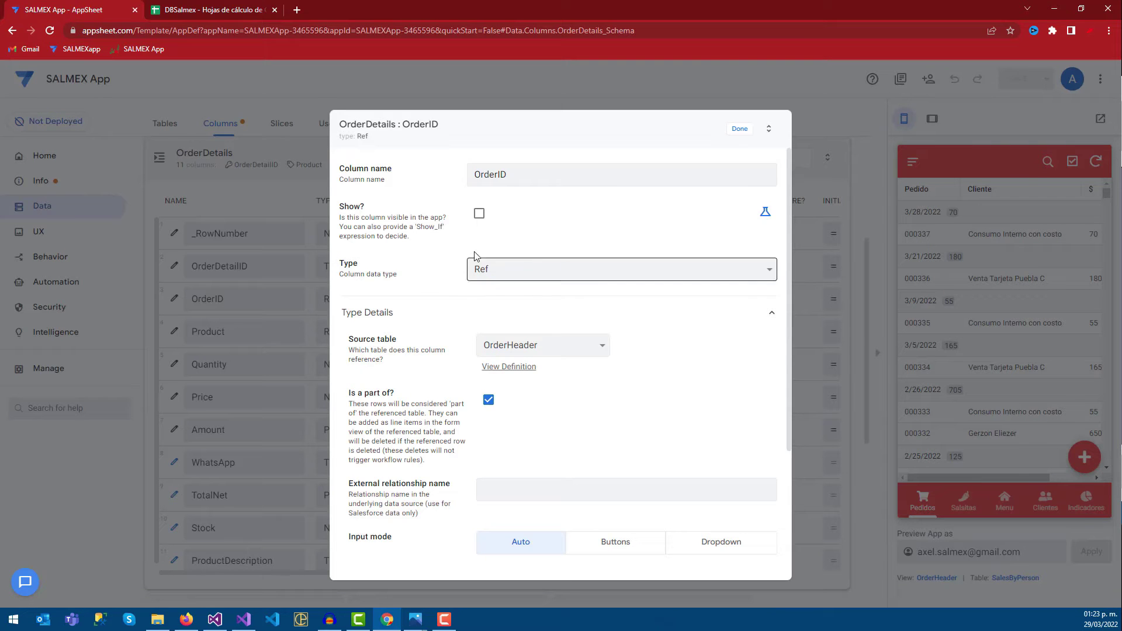
pyautogui.click(742, 130)
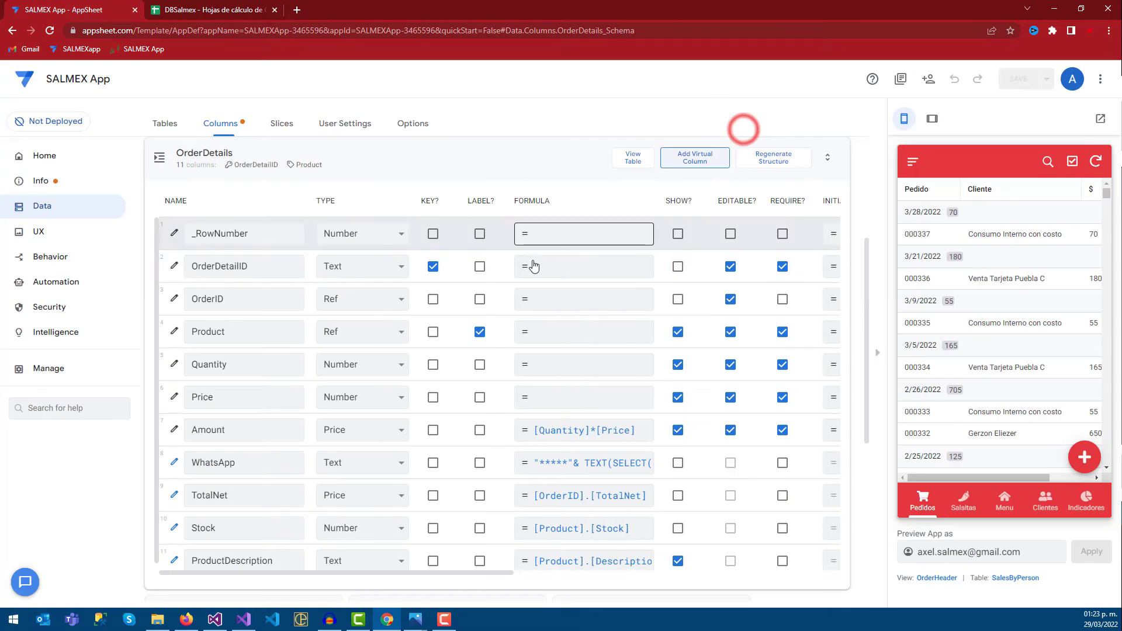
pyautogui.click(1083, 457)
pyautogui.scroll(-3, 1005, 351)
pyautogui.scroll(-3, 1014, 398)
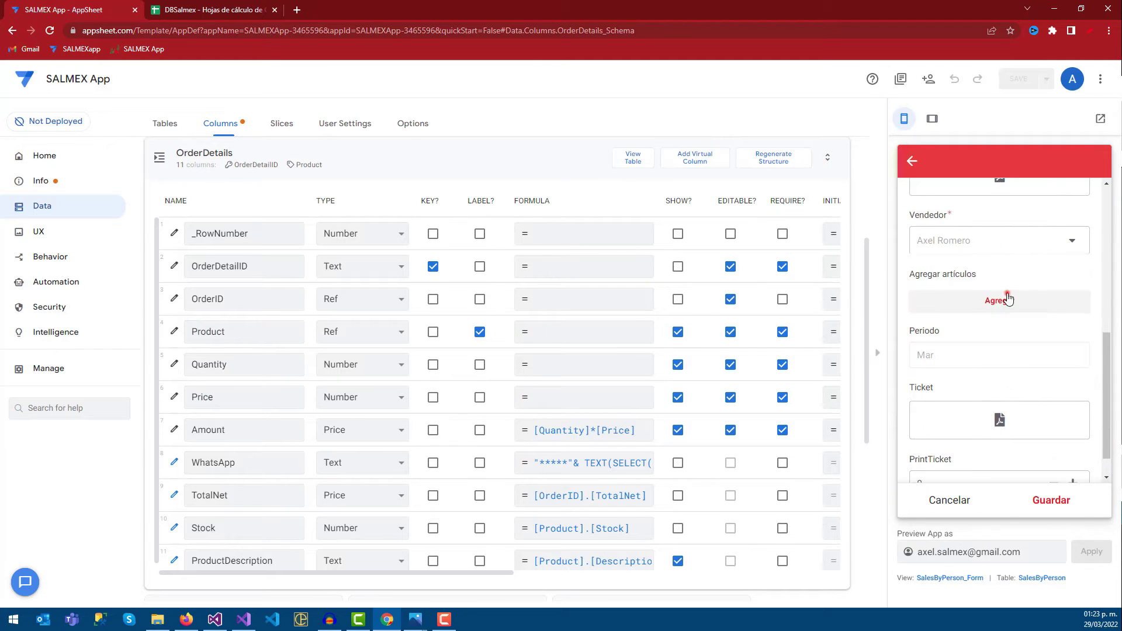
pyautogui.click(1006, 297)
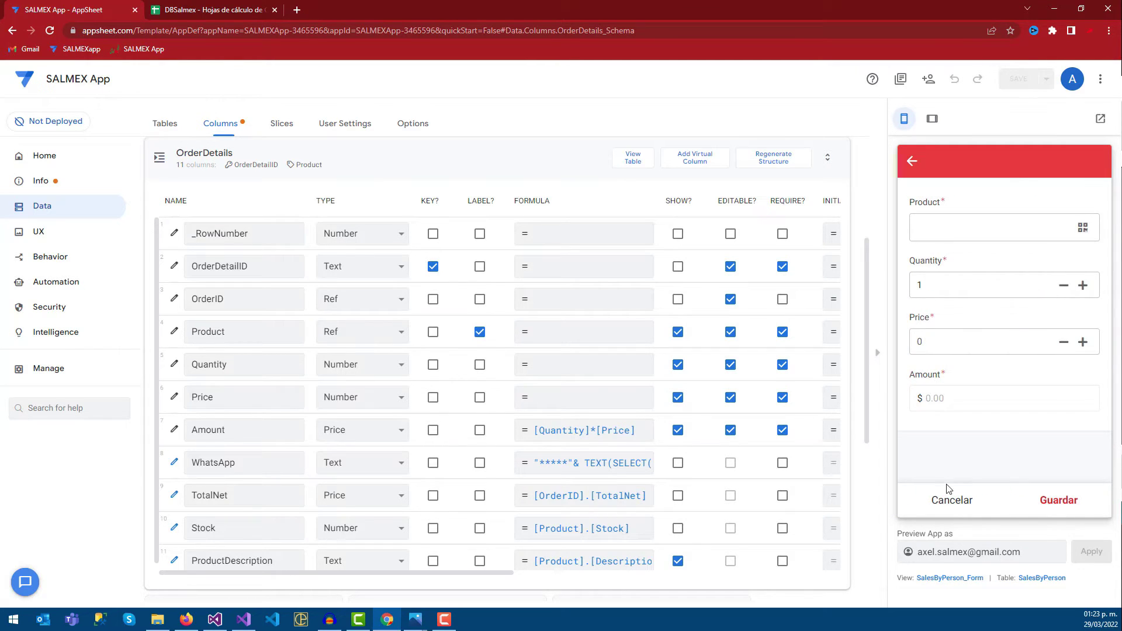
pyautogui.click(944, 501)
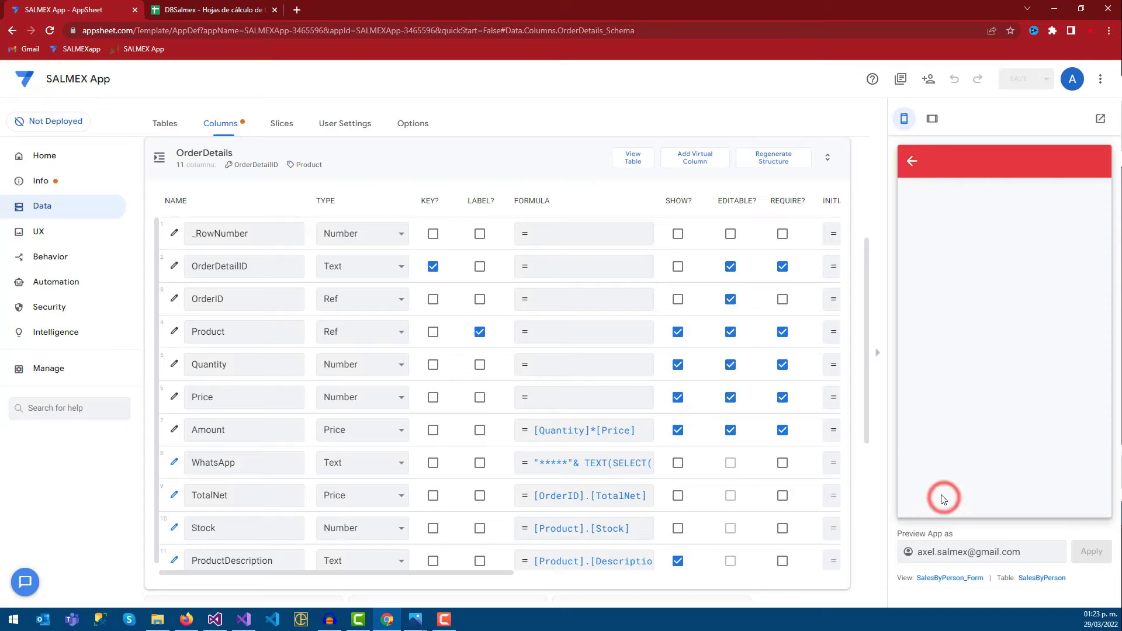
pyautogui.click(914, 163)
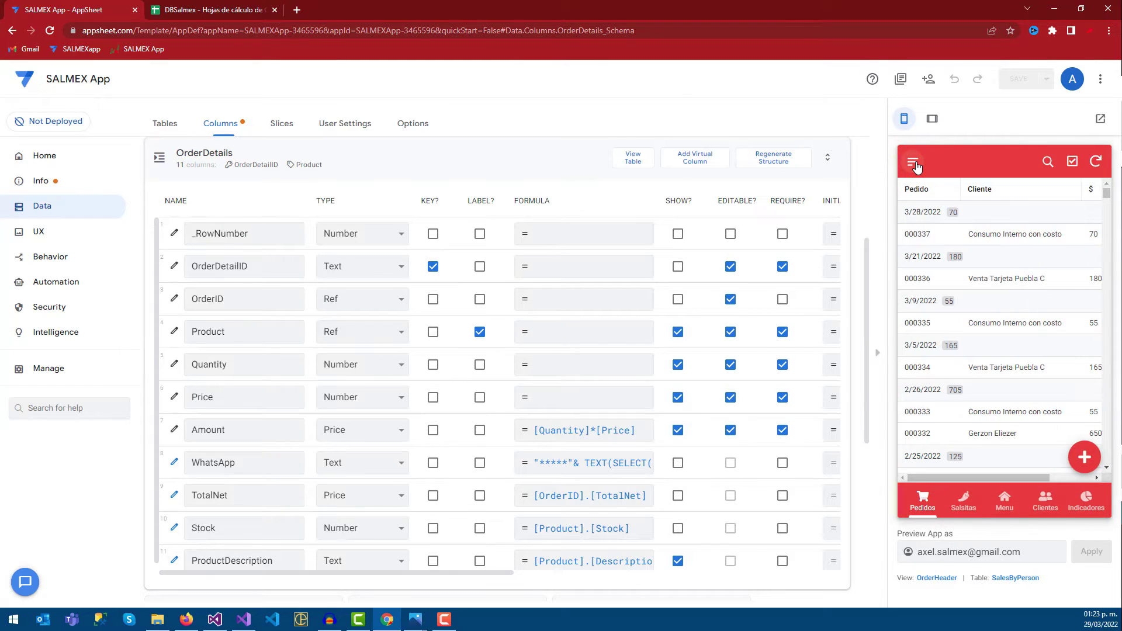
# Create a new view under UX and set its data to the OrderDetails table.
pyautogui.click(35, 232)
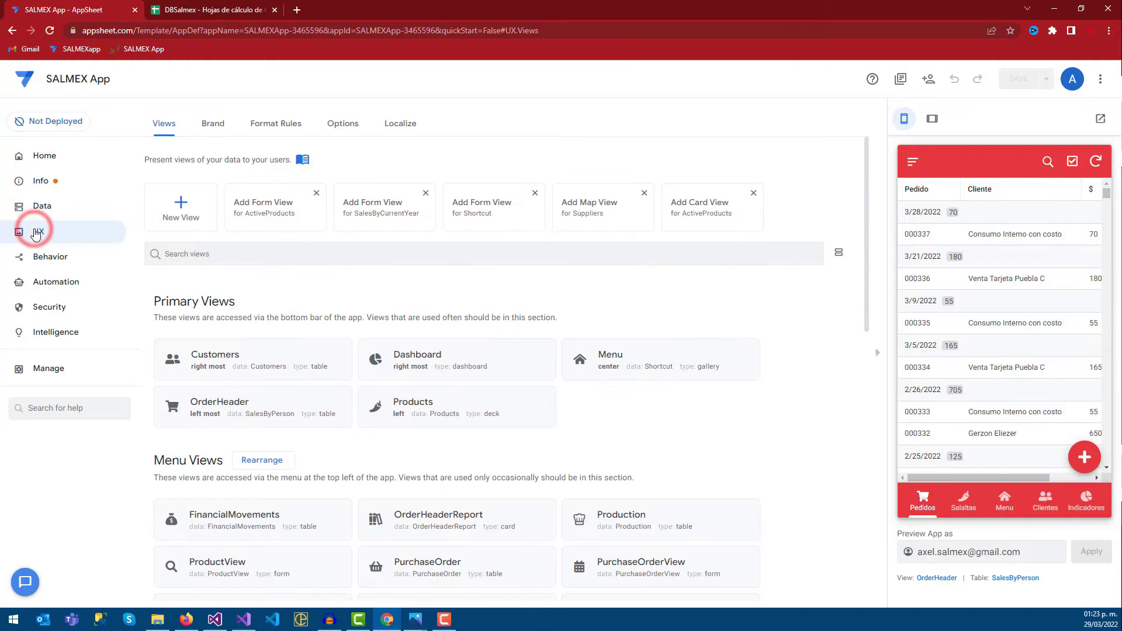
pyautogui.click(184, 215)
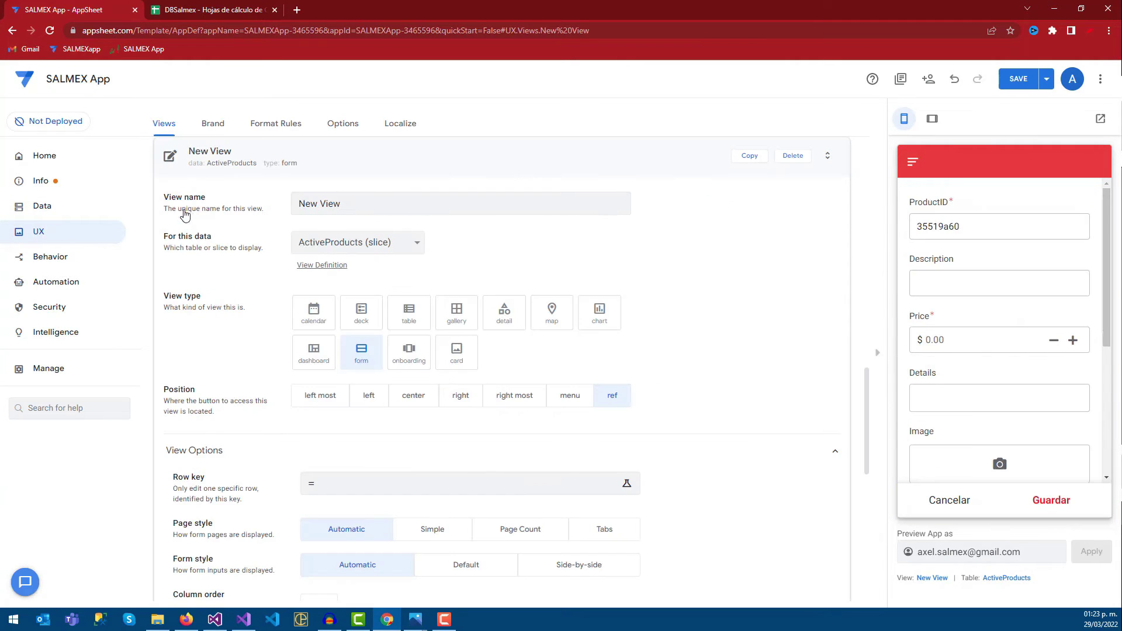
pyautogui.click(351, 206)
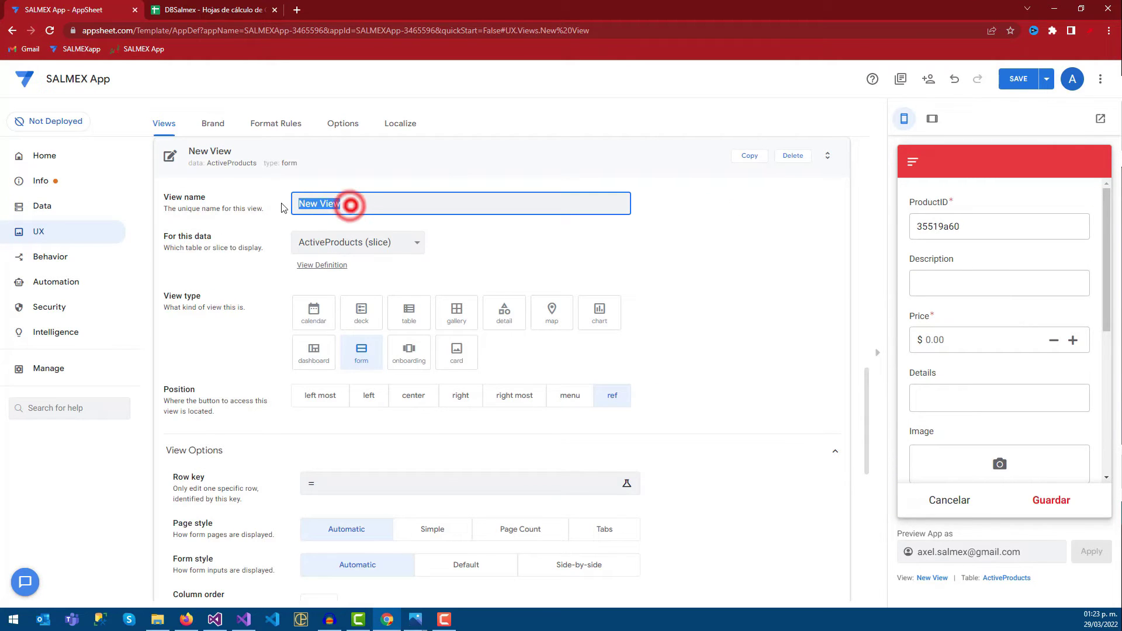
pyautogui.click(341, 242)
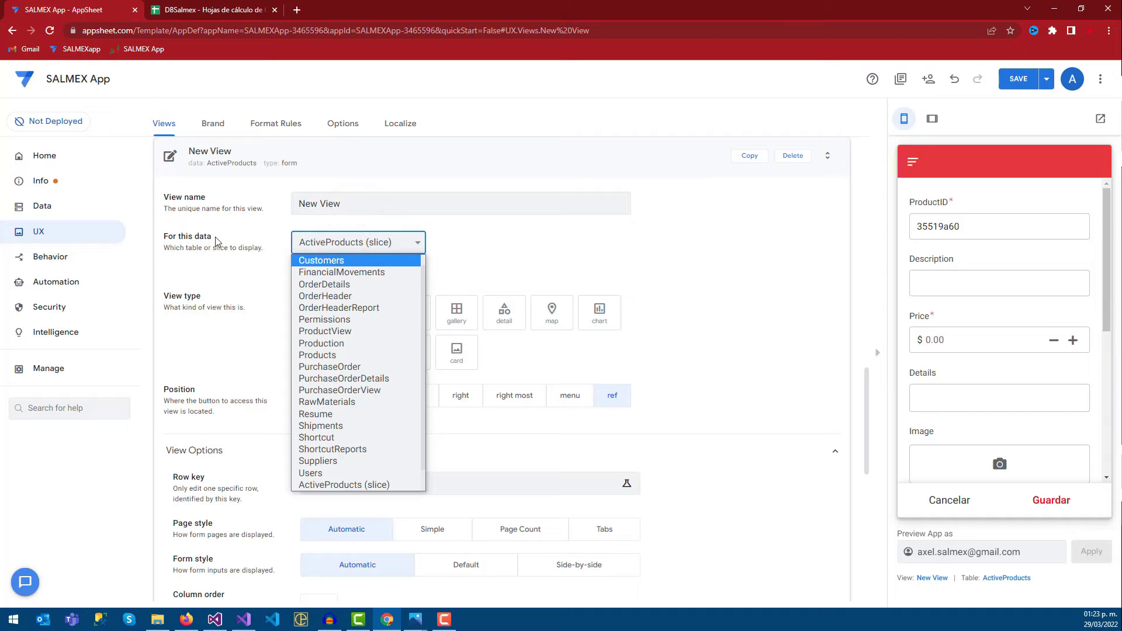
pyautogui.scroll(-1, 422, 283)
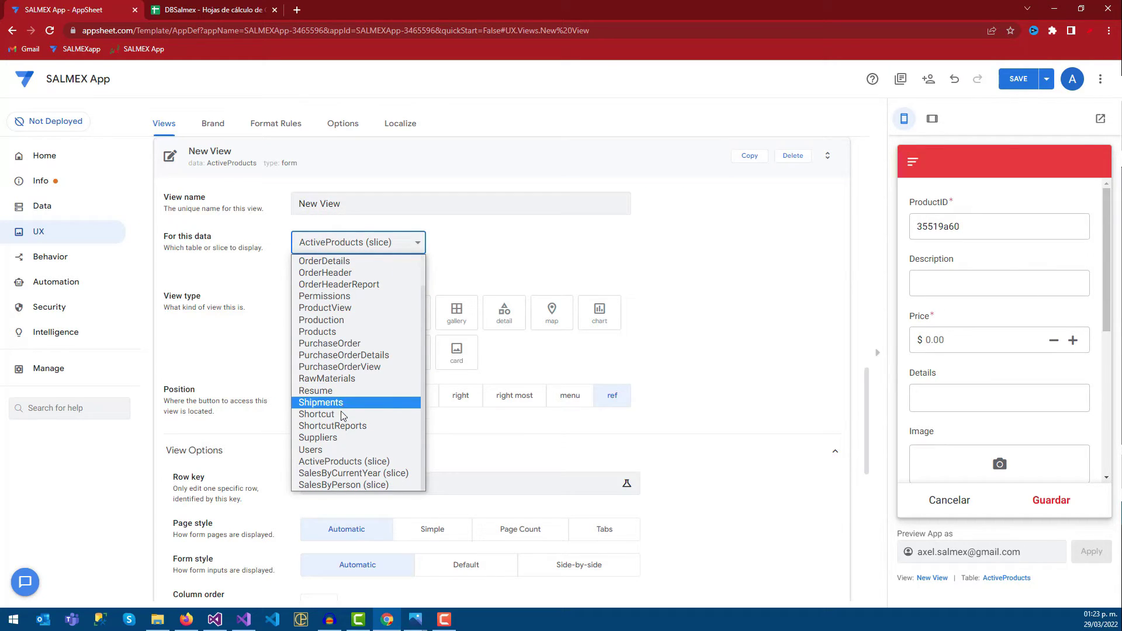
pyautogui.scroll(2, 342, 327)
pyautogui.click(338, 303)
pyautogui.click(345, 236)
pyautogui.click(343, 294)
# Rename the view from 'New View' to OrderDetails.
pyautogui.moveTo(347, 203); pyautogui.dragTo(311, 203)
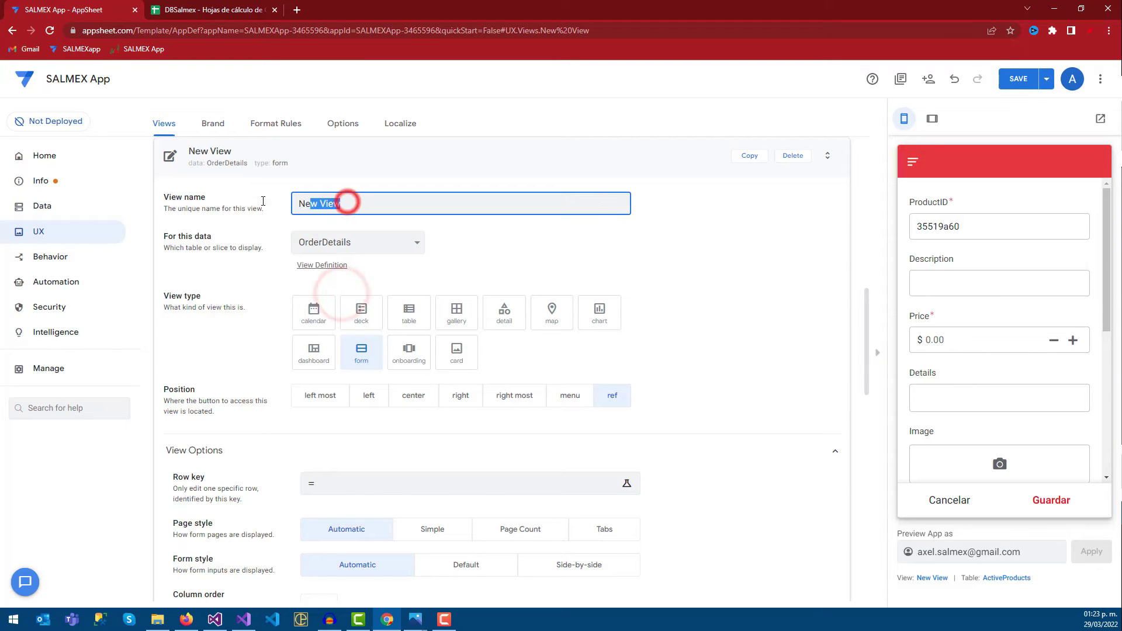
pyautogui.press('BackSpace')
pyautogui.write('OrderDetails')
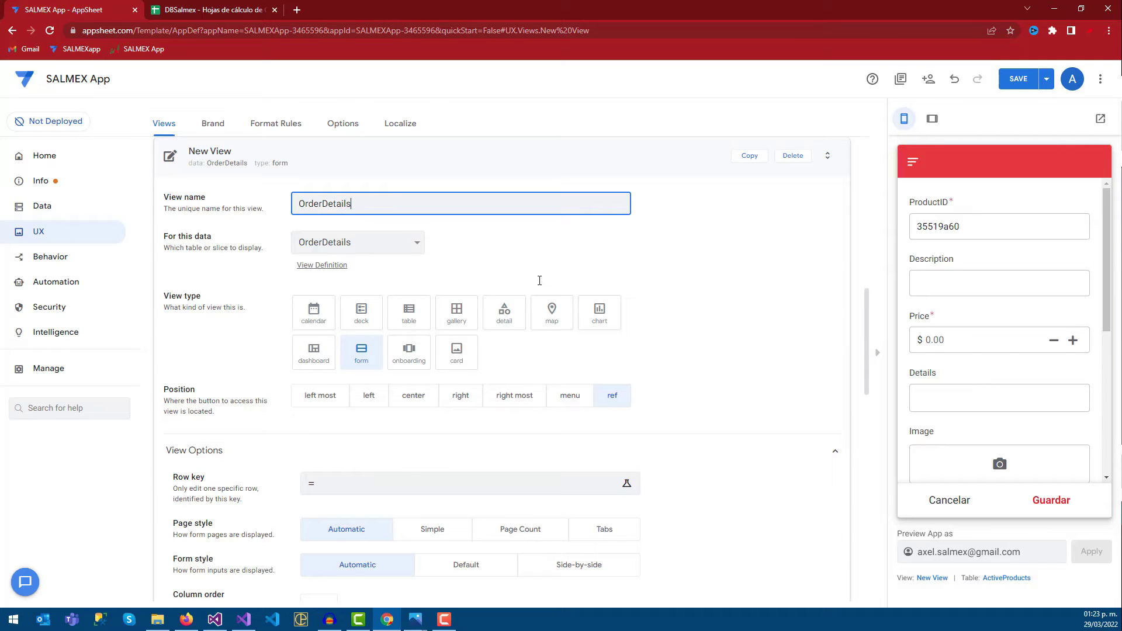
pyautogui.click(564, 257)
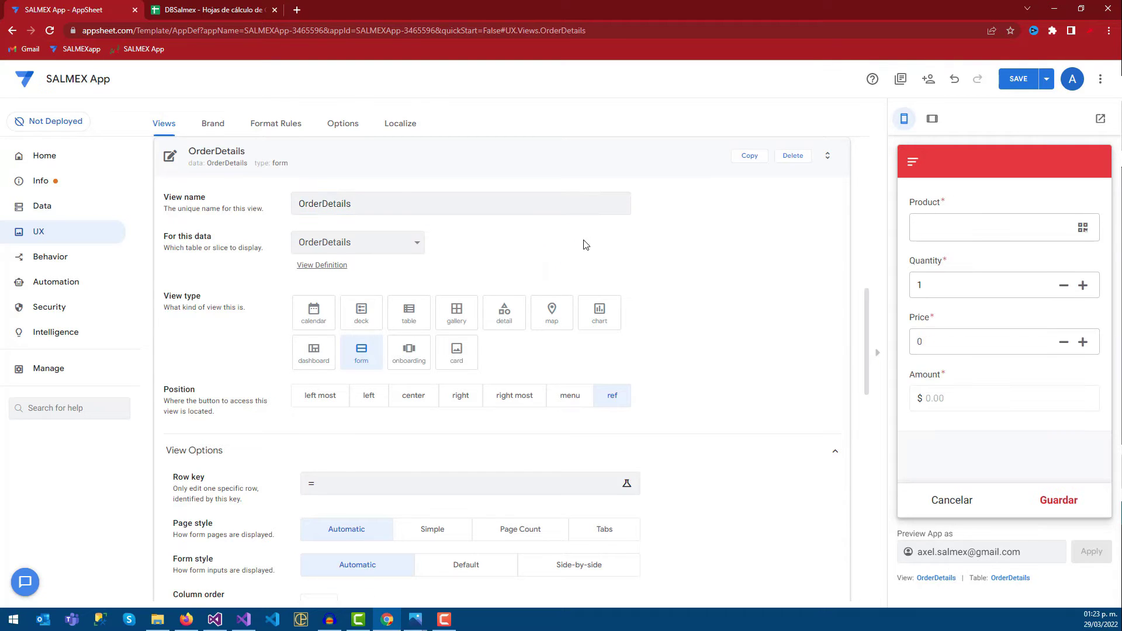
pyautogui.click(956, 501)
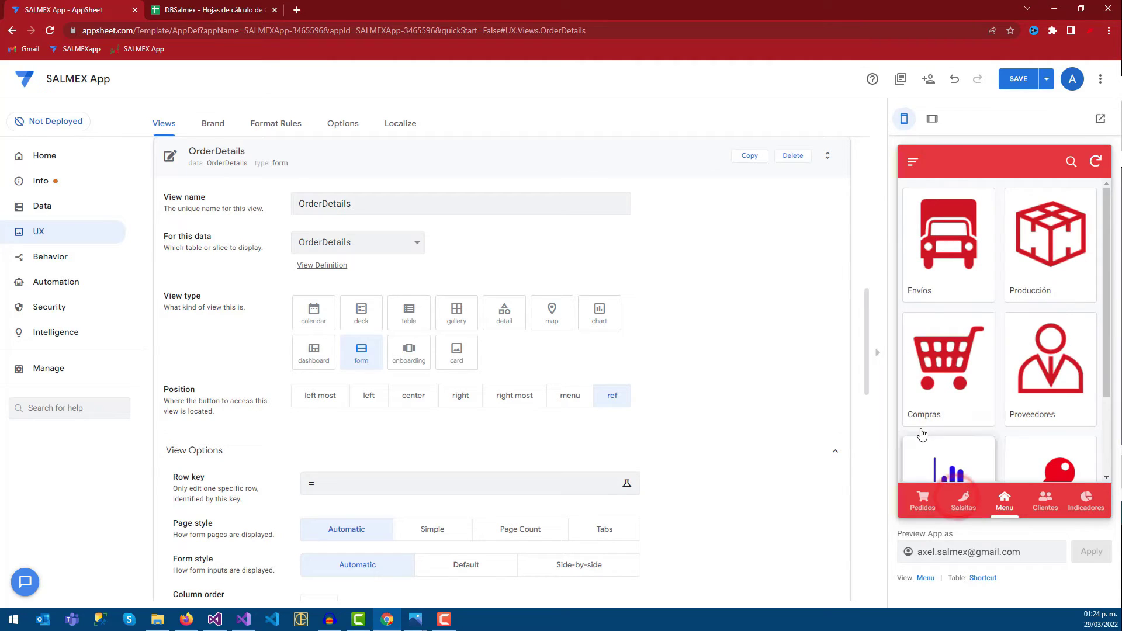
pyautogui.click(565, 401)
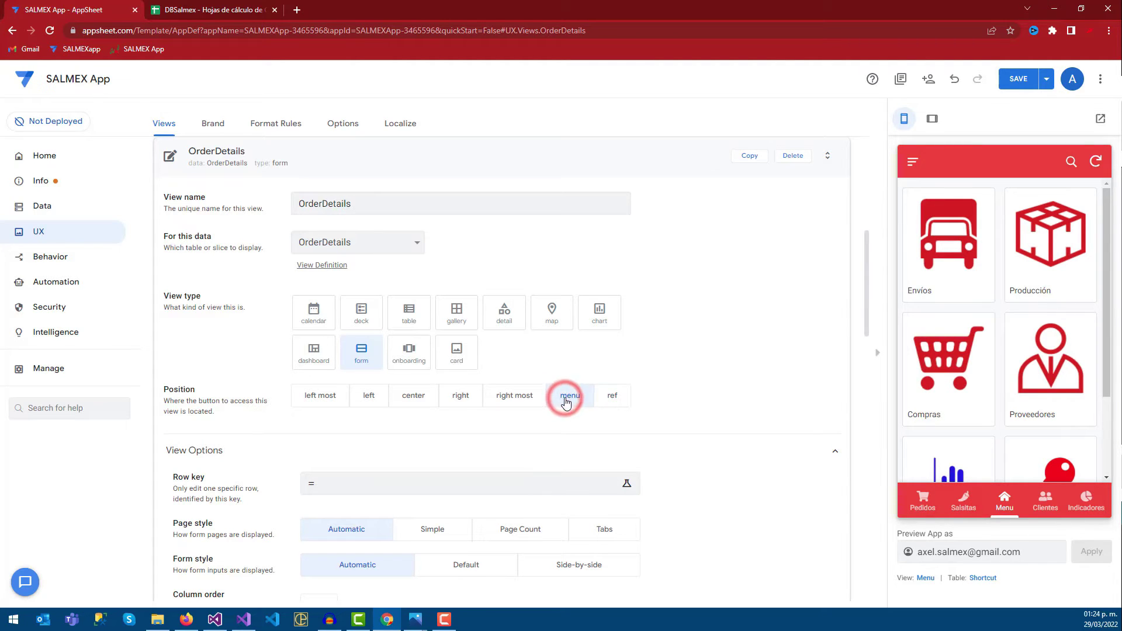
pyautogui.click(963, 499)
pyautogui.click(913, 161)
pyautogui.scroll(-1, 963, 411)
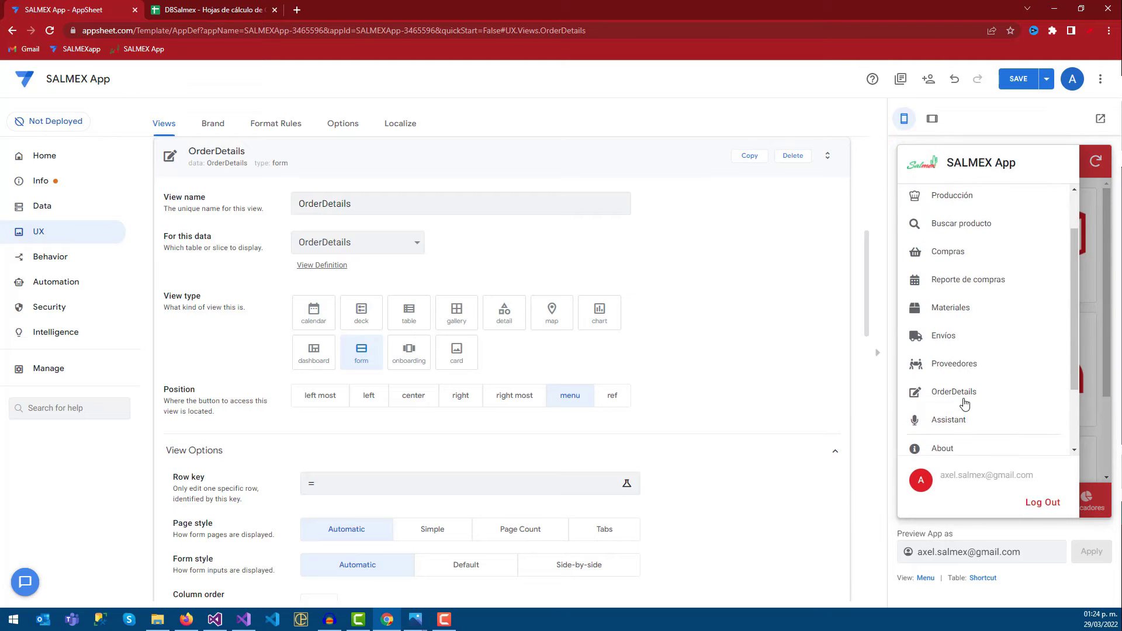
pyautogui.click(1097, 428)
pyautogui.click(607, 399)
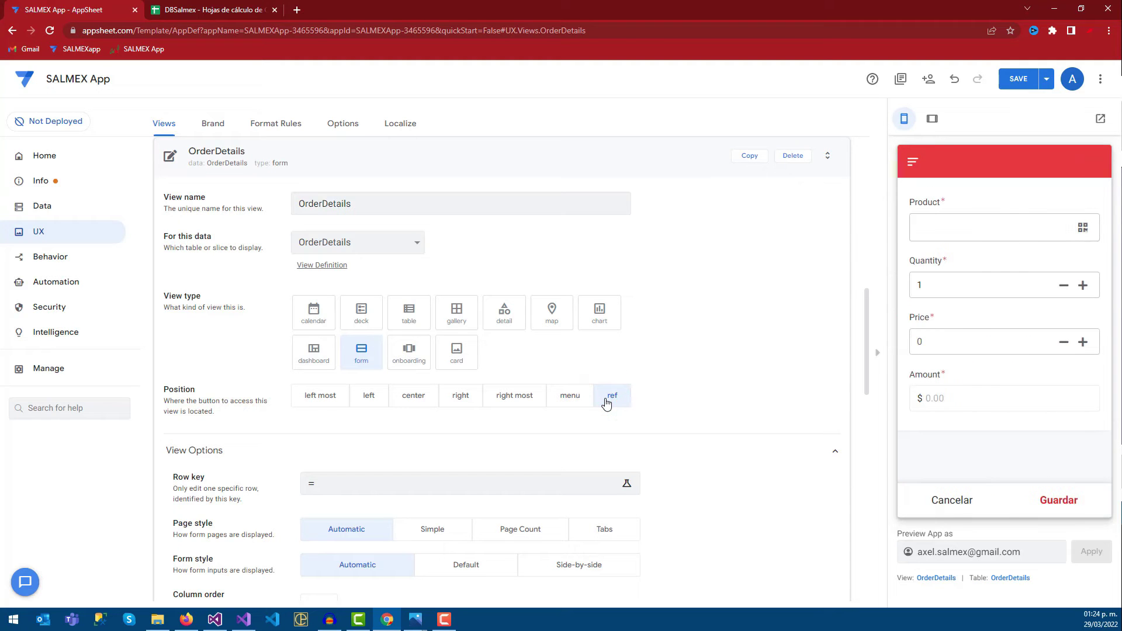
pyautogui.click(409, 316)
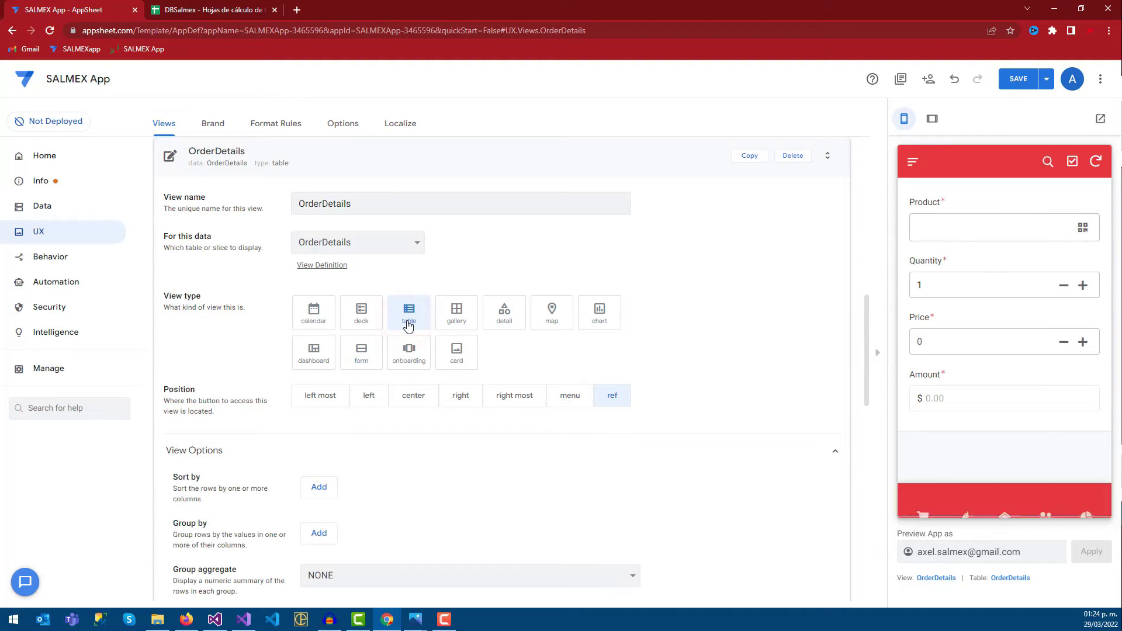
pyautogui.click(358, 360)
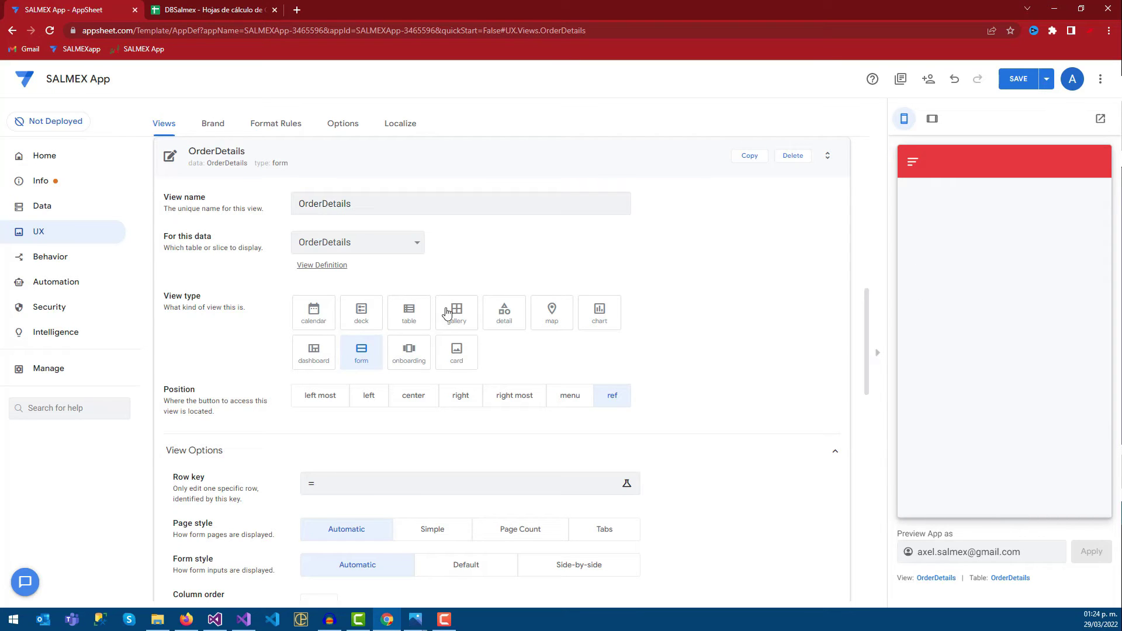
# Add four Column order entries: Product, Quantity, Price, then Amount.
pyautogui.scroll(-1, 368, 403)
pyautogui.scroll(-1, 327, 415)
pyautogui.scroll(-1, 314, 413)
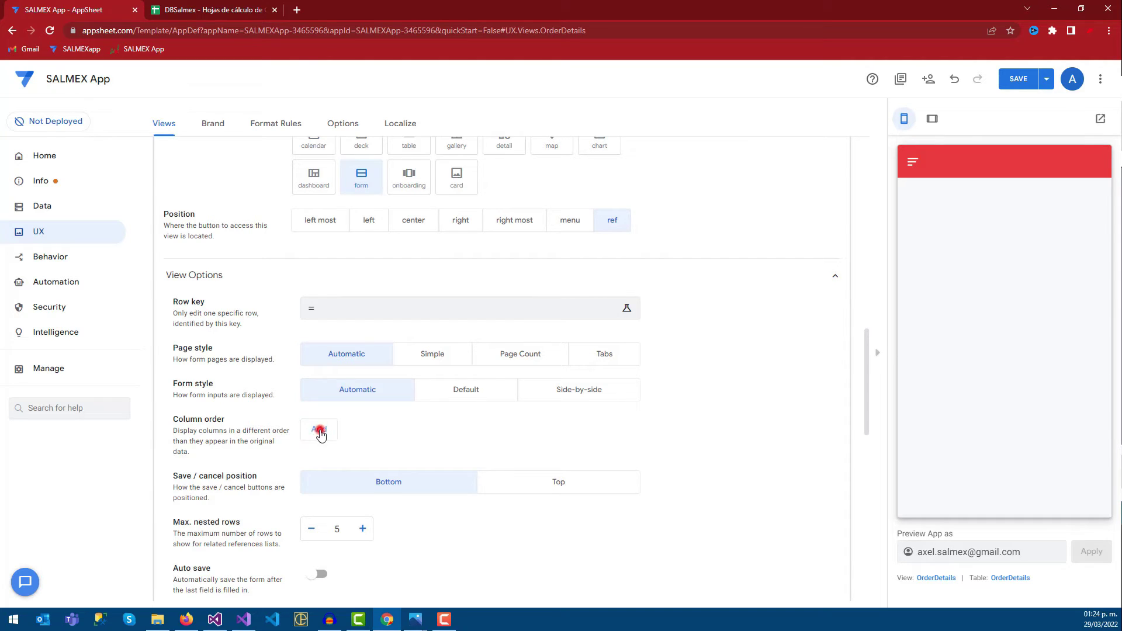
pyautogui.click(320, 431)
pyautogui.click(324, 428)
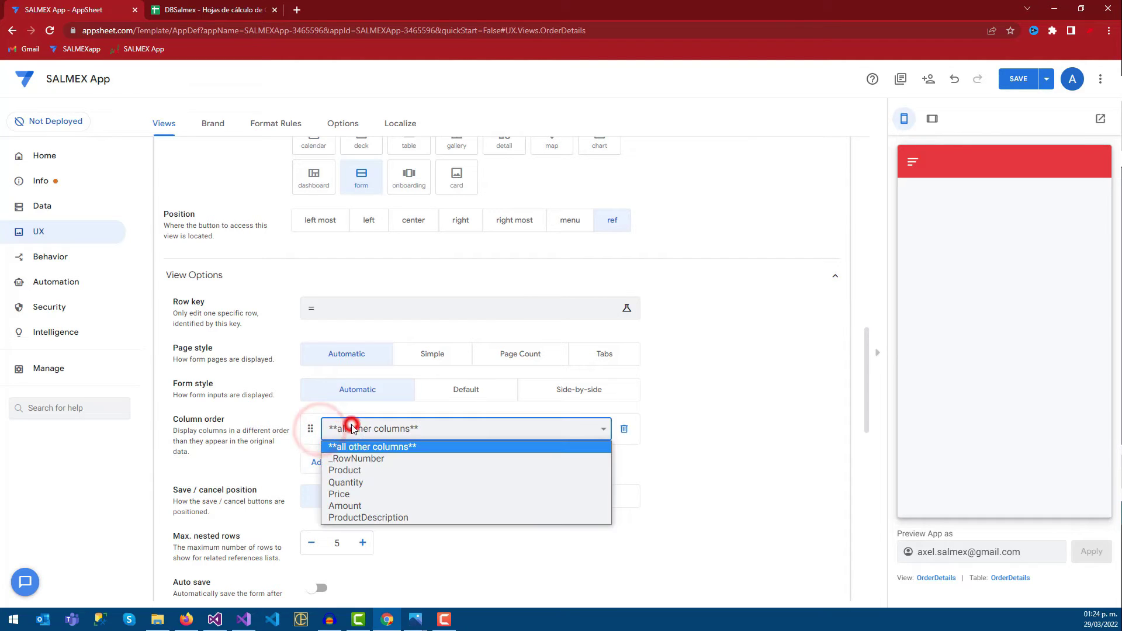
pyautogui.click(344, 471)
pyautogui.click(318, 462)
pyautogui.click(357, 461)
pyautogui.click(351, 500)
pyautogui.click(321, 493)
pyautogui.click(362, 490)
pyautogui.click(350, 525)
pyautogui.click(319, 524)
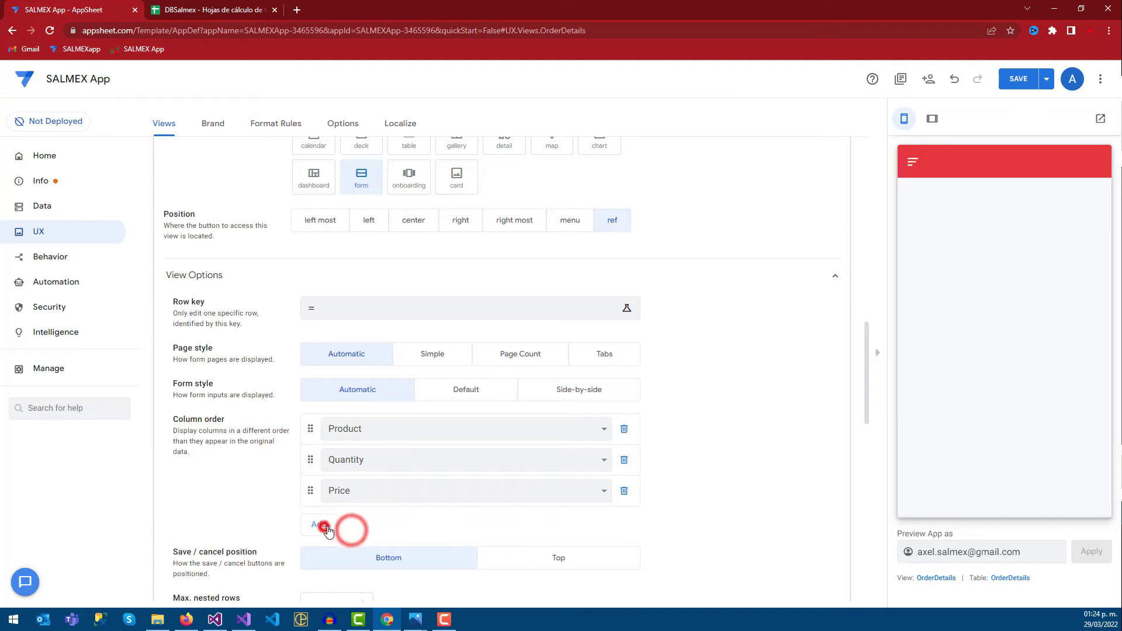
pyautogui.click(358, 522)
pyautogui.click(353, 552)
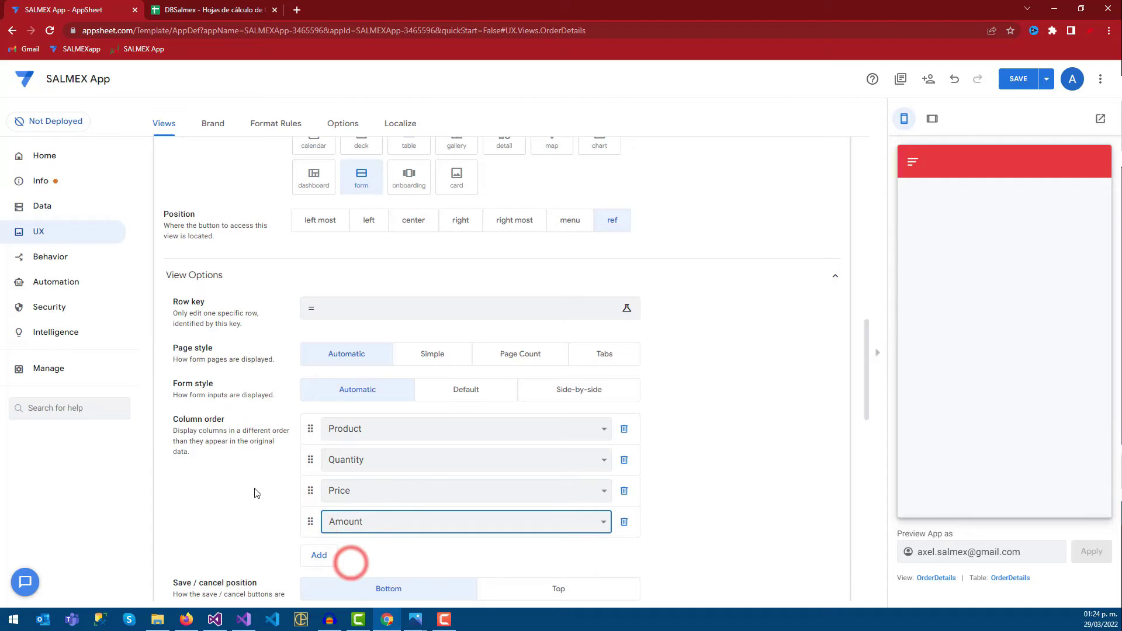
# Scroll further down and select the max nested rows value.
pyautogui.scroll(-1, 255, 493)
pyautogui.scroll(-2, 310, 420)
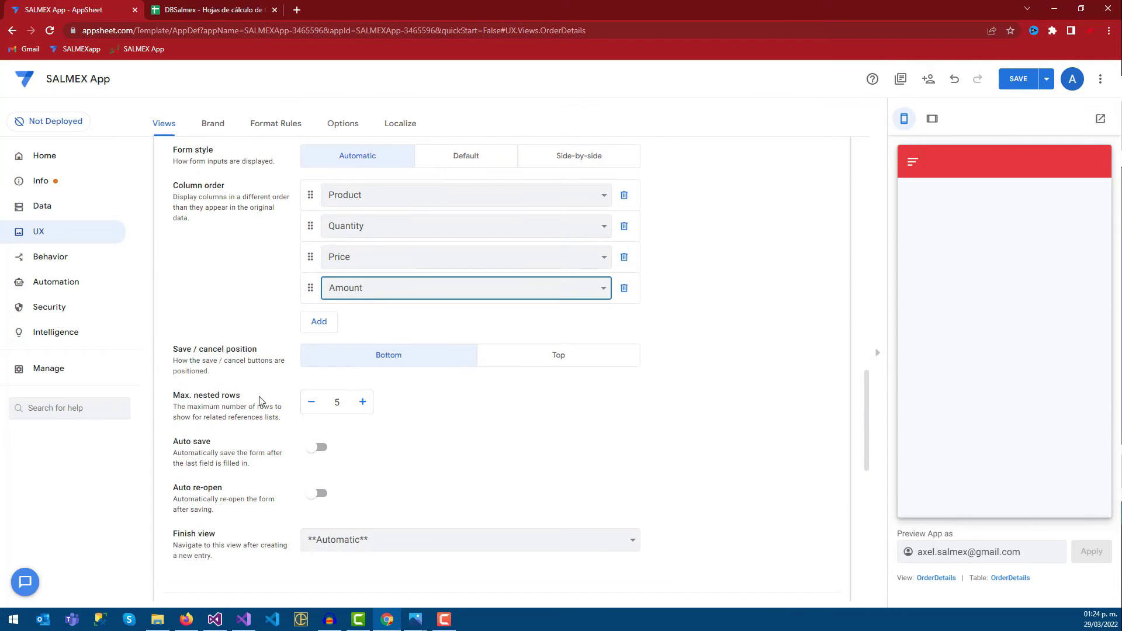
pyautogui.doubleClick(335, 401)
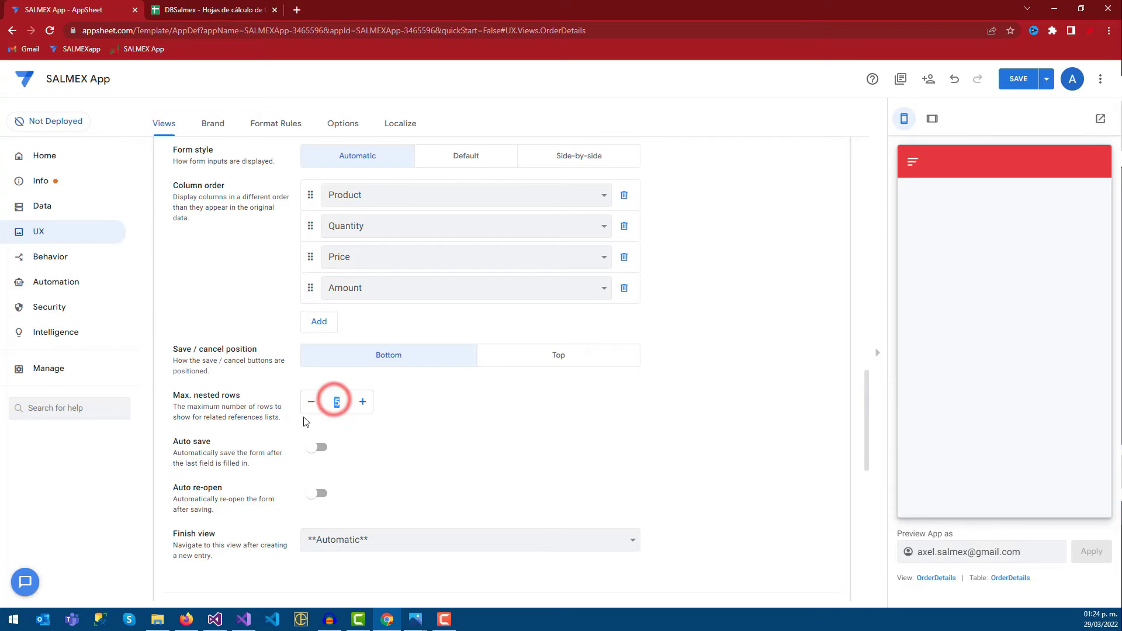
pyautogui.scroll(-1, 255, 428)
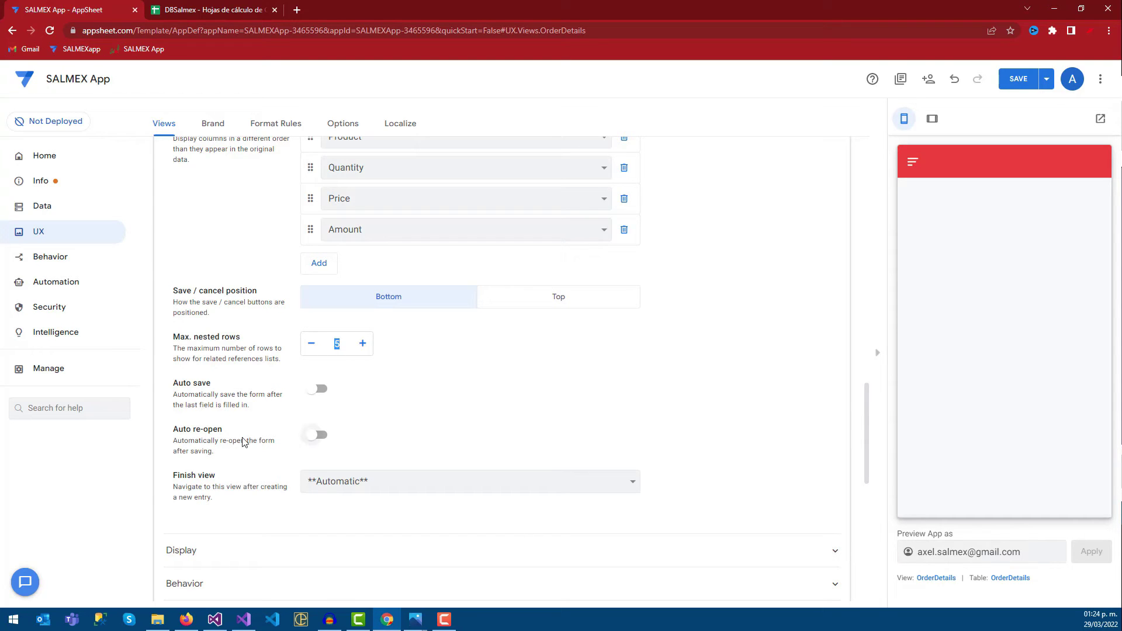
# Turn on Auto re-open for the OrderDetails form, keep Finish view as Automatic, and save the app.
pyautogui.moveTo(177, 451); pyautogui.dragTo(208, 451)
pyautogui.click(320, 443)
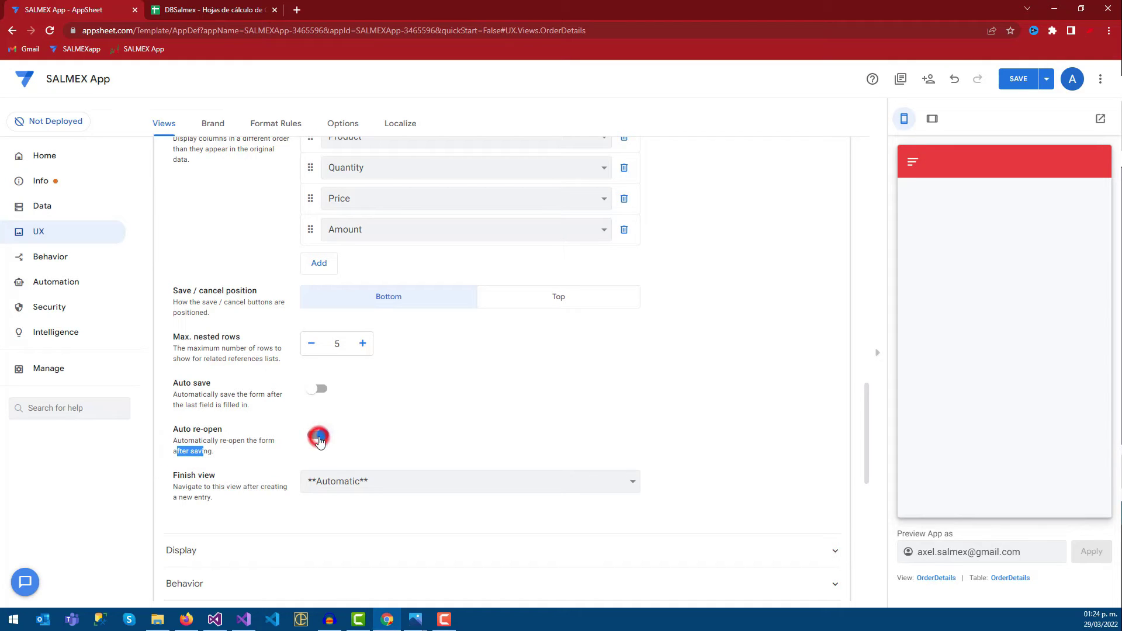
pyautogui.click(366, 480)
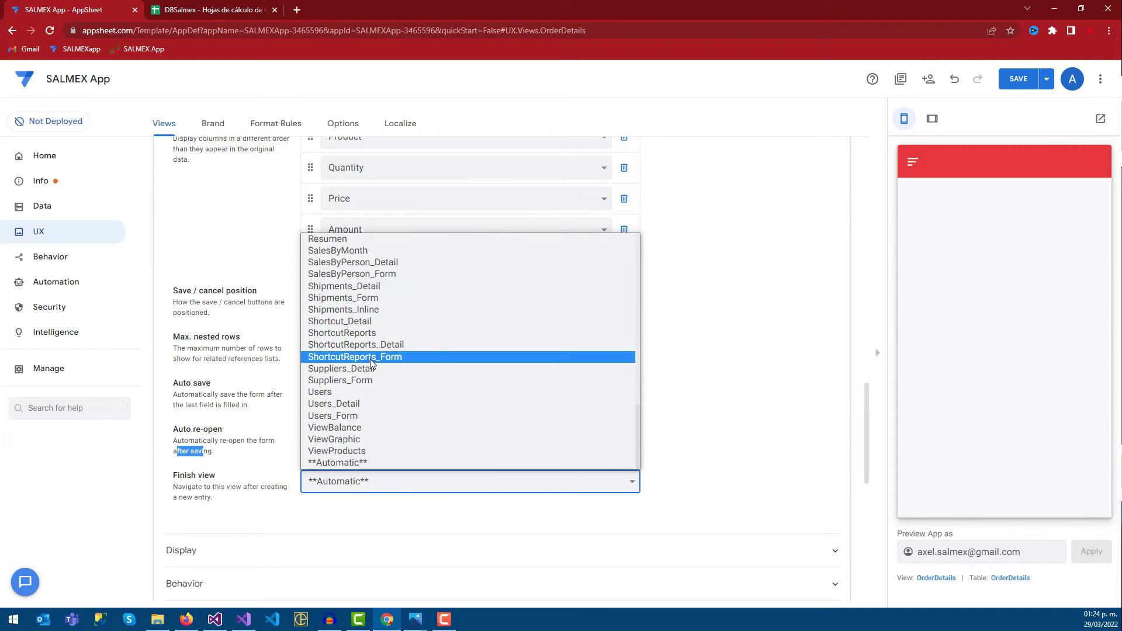
pyautogui.scroll(3, 380, 358)
pyautogui.click(674, 396)
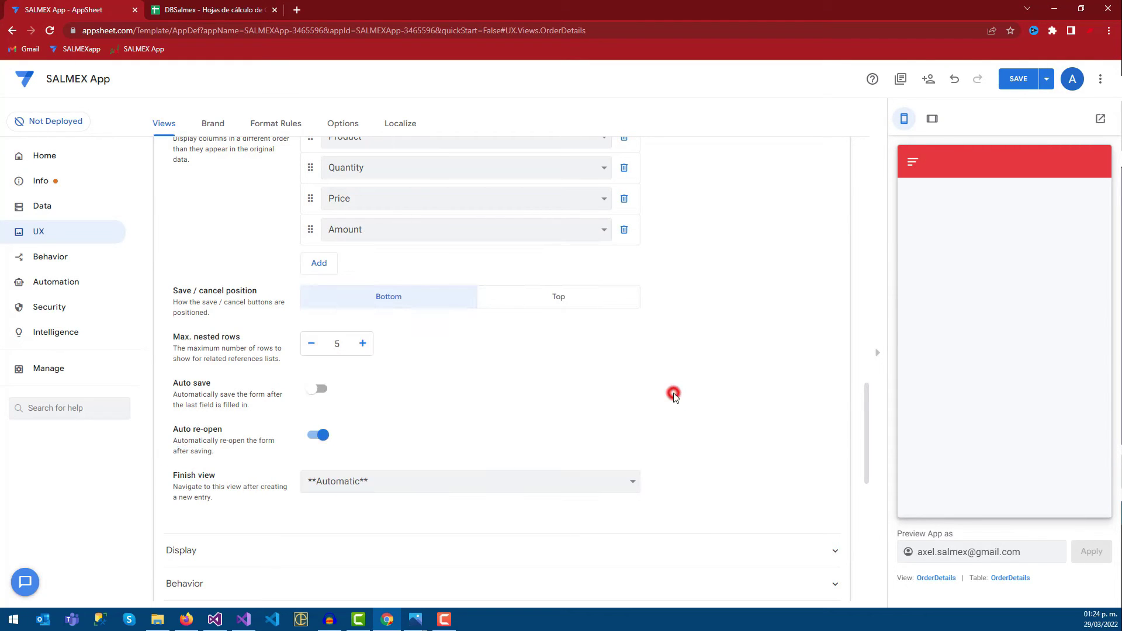
pyautogui.click(1012, 87)
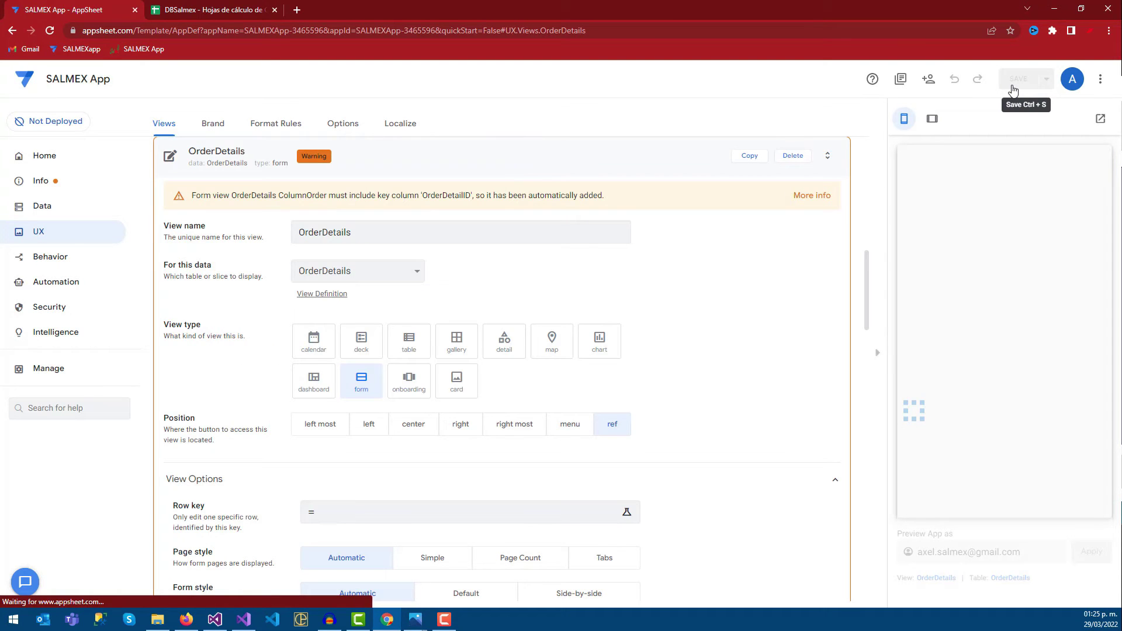
# Dismiss the key-column warning and start a new sales record from Salsitas in the preview.
pyautogui.moveTo(415, 198); pyautogui.dragTo(532, 197)
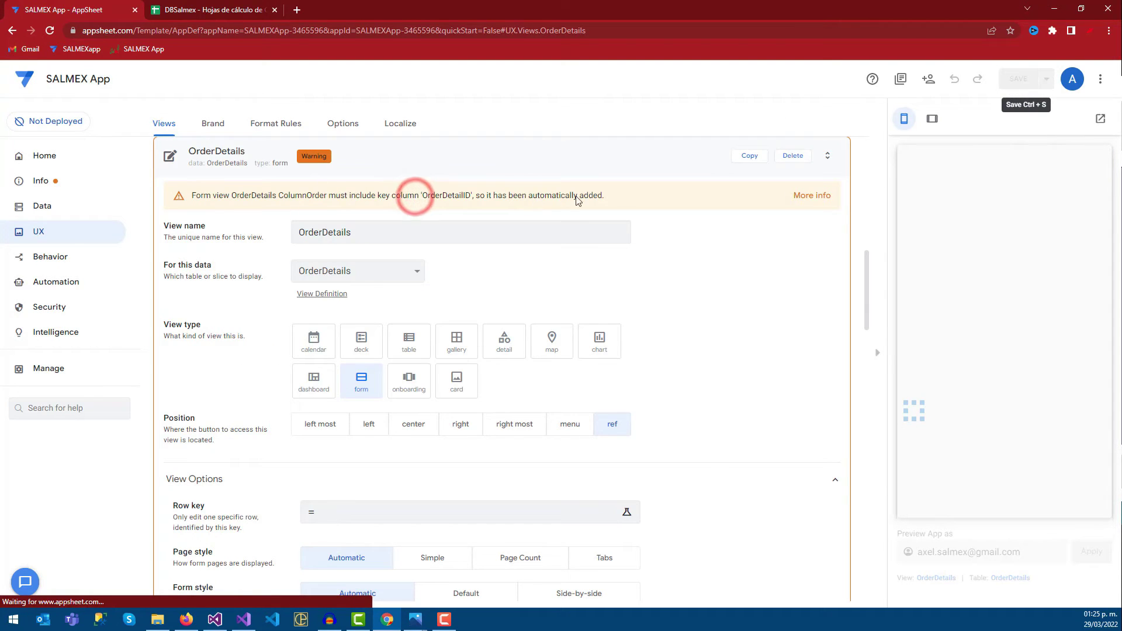
pyautogui.click(695, 250)
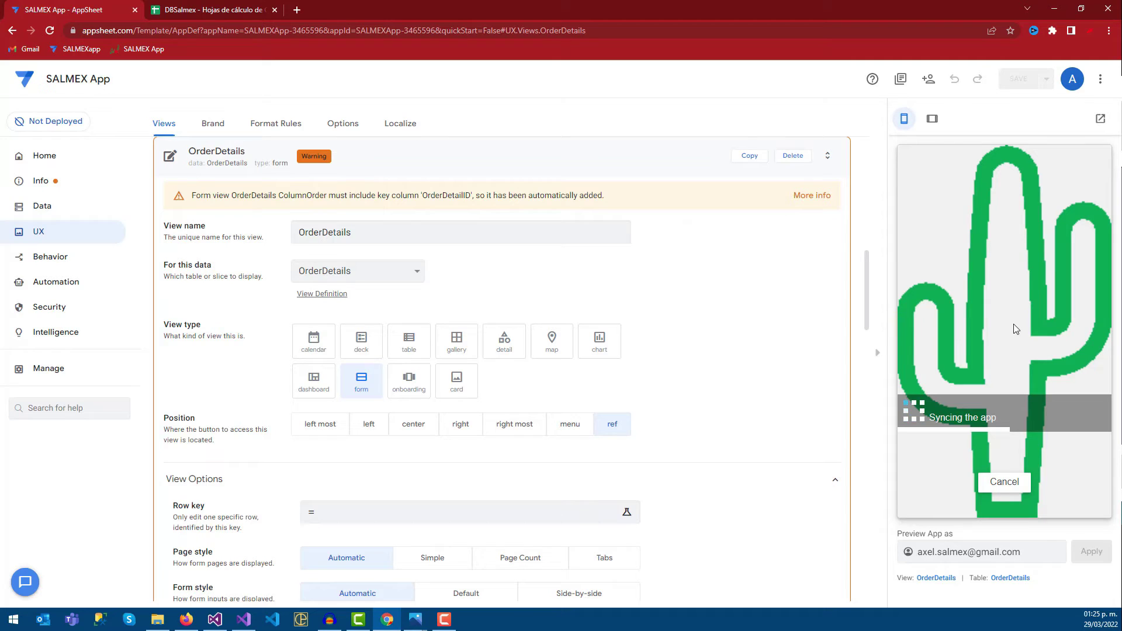
pyautogui.click(951, 510)
pyautogui.click(947, 512)
pyautogui.click(1084, 459)
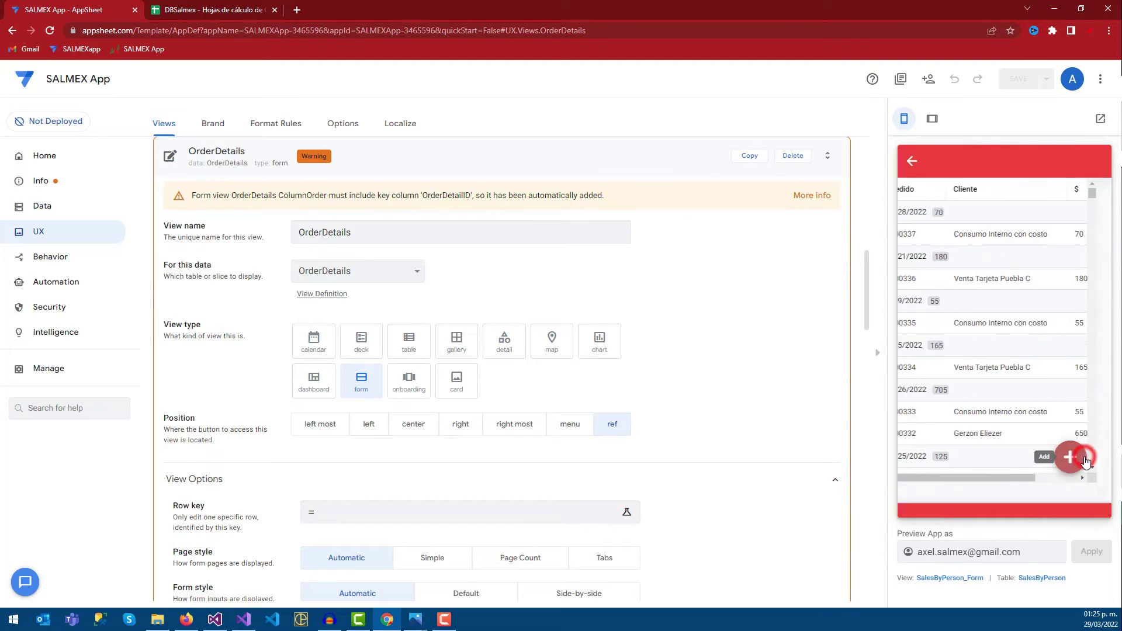
# Set the test order's client to Consumo Interno con costo.
pyautogui.click(1002, 283)
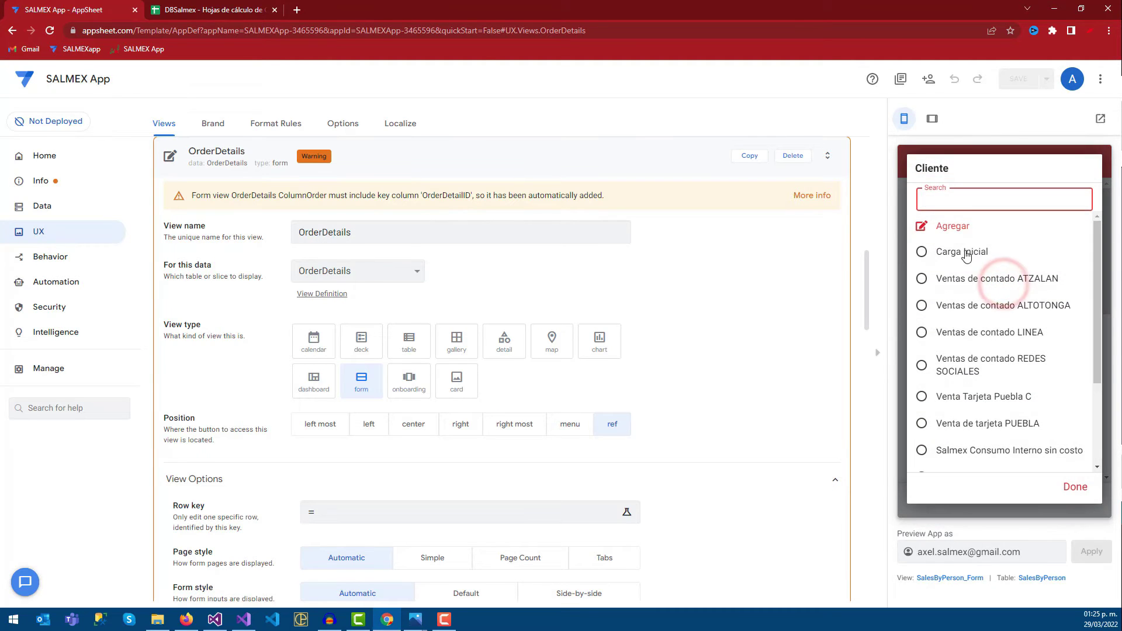
pyautogui.click(965, 256)
pyautogui.click(1006, 284)
pyautogui.scroll(-2, 961, 356)
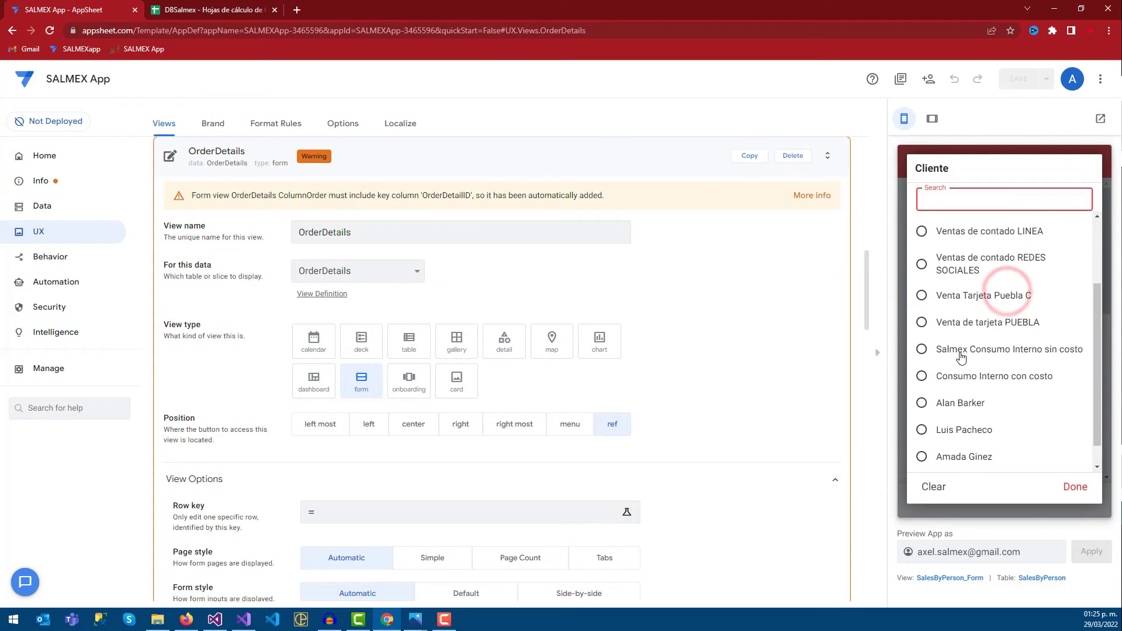
pyautogui.scroll(-1, 961, 356)
pyautogui.click(952, 353)
# Pick CASH as the movement description and enter the comment 'Prueba bina'.
pyautogui.scroll(-2, 958, 347)
pyautogui.click(965, 347)
pyautogui.click(948, 224)
pyautogui.click(941, 397)
pyautogui.write('Prueba bina')
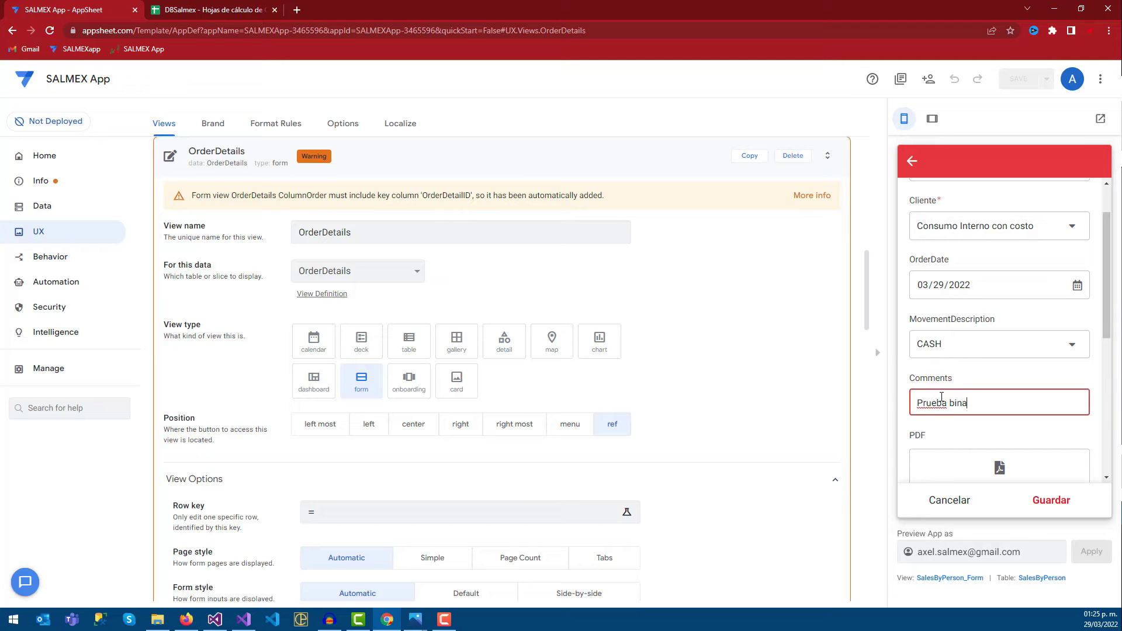
# Add and save a CHILES TOREADOS JALAPEÑOS 200 G line item with quantity 2.
pyautogui.scroll(-3, 958, 403)
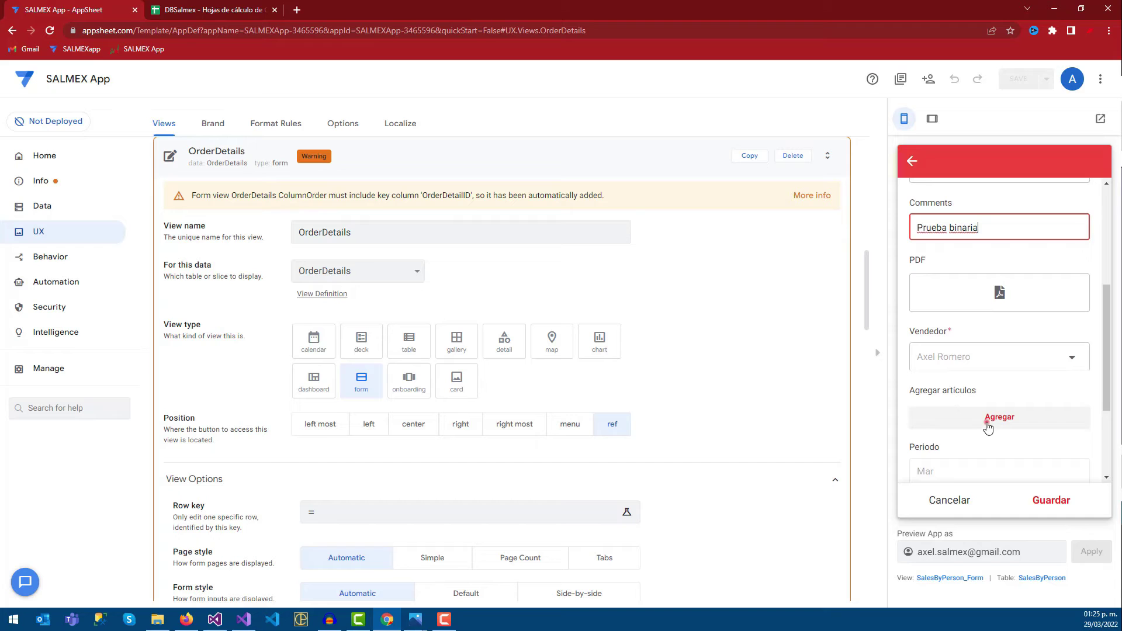
pyautogui.click(988, 427)
pyautogui.click(973, 233)
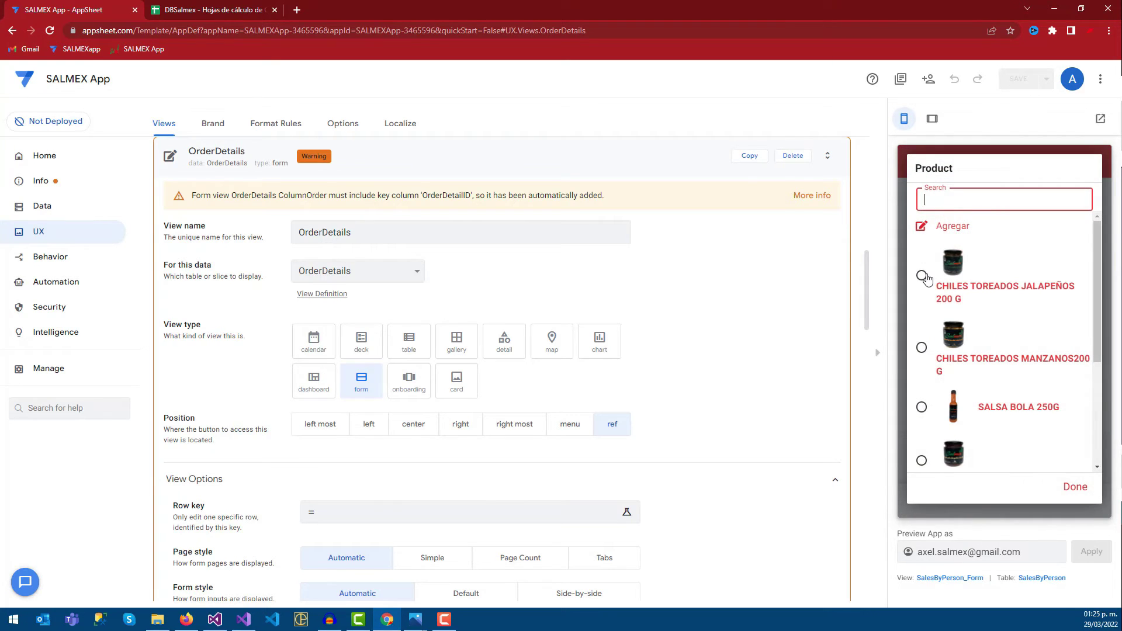
pyautogui.click(923, 276)
pyautogui.click(1082, 333)
pyautogui.click(1057, 500)
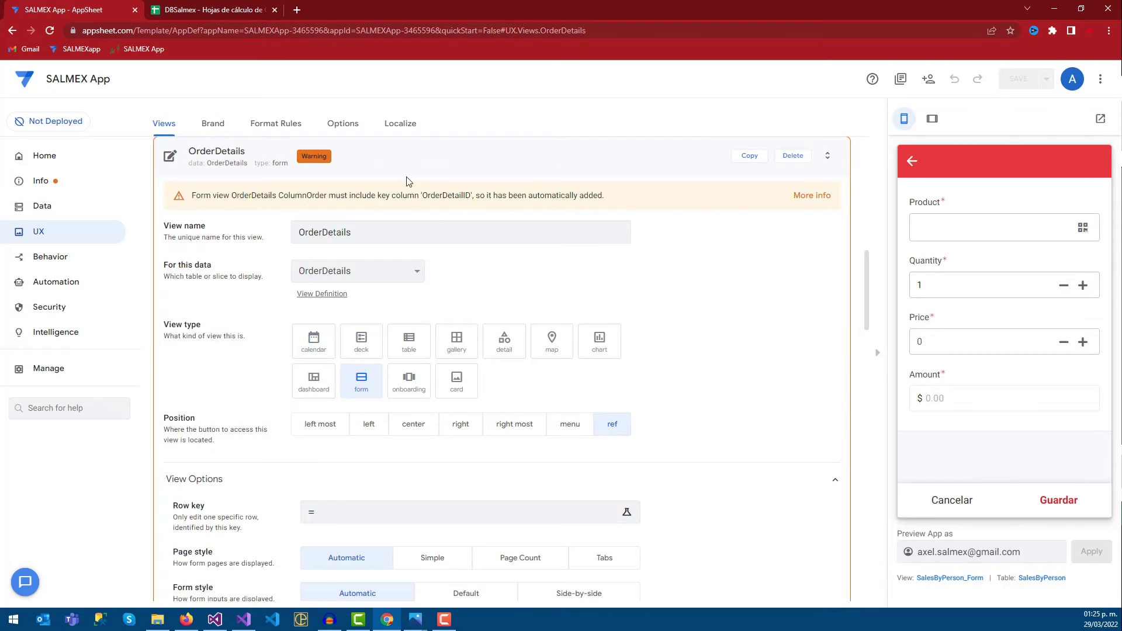
# Close the line-item form and discard the unsaved test order.
pyautogui.click(952, 502)
pyautogui.click(953, 501)
pyautogui.click(1069, 317)
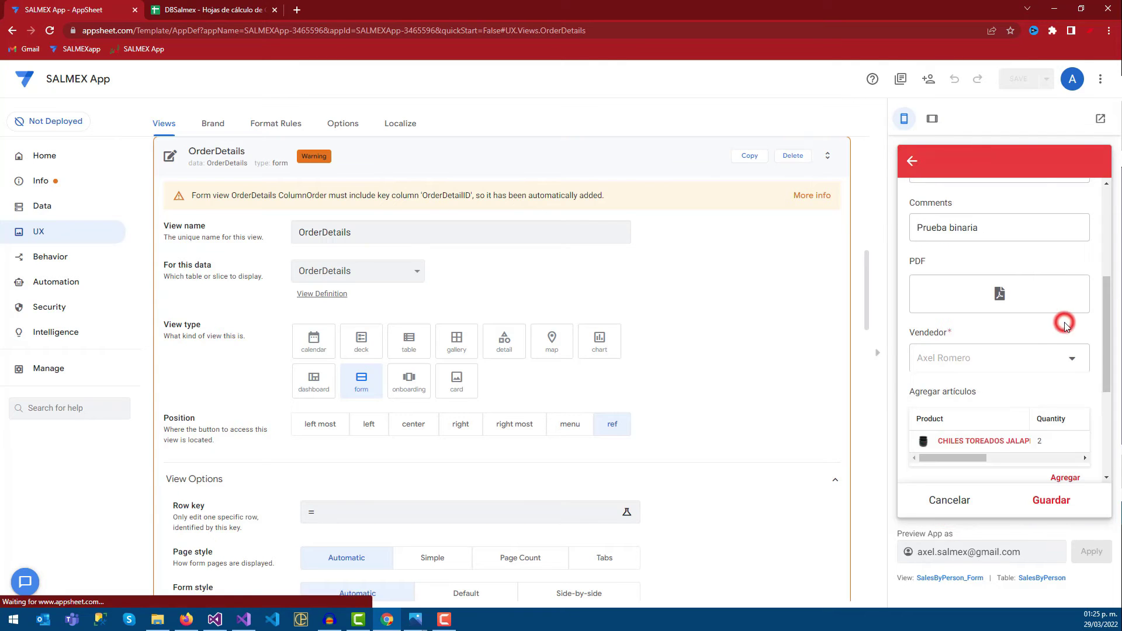
# Switch on 'Advance forms automatically' in the UX Options Forms section.
pyautogui.click(342, 123)
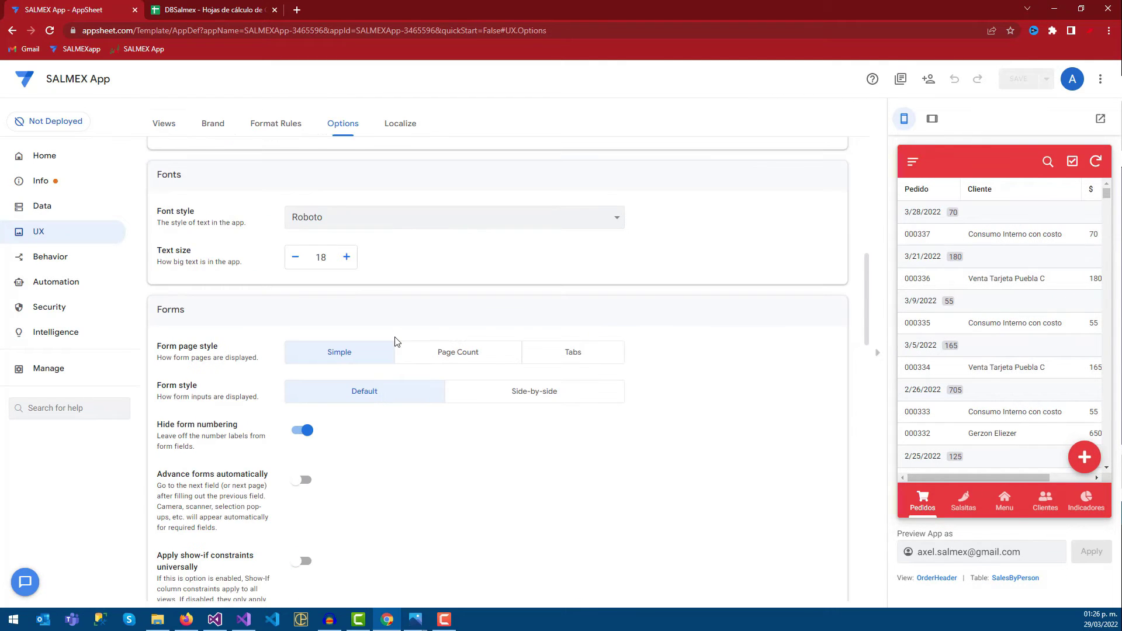
pyautogui.click(46, 230)
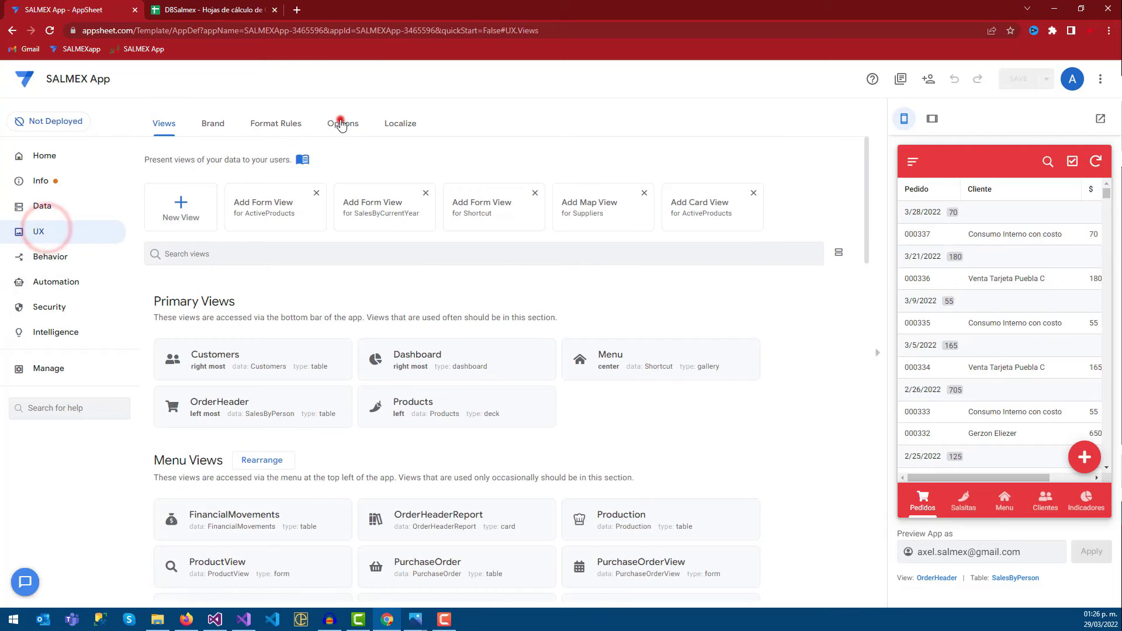
pyautogui.click(342, 124)
pyautogui.scroll(-4, 374, 344)
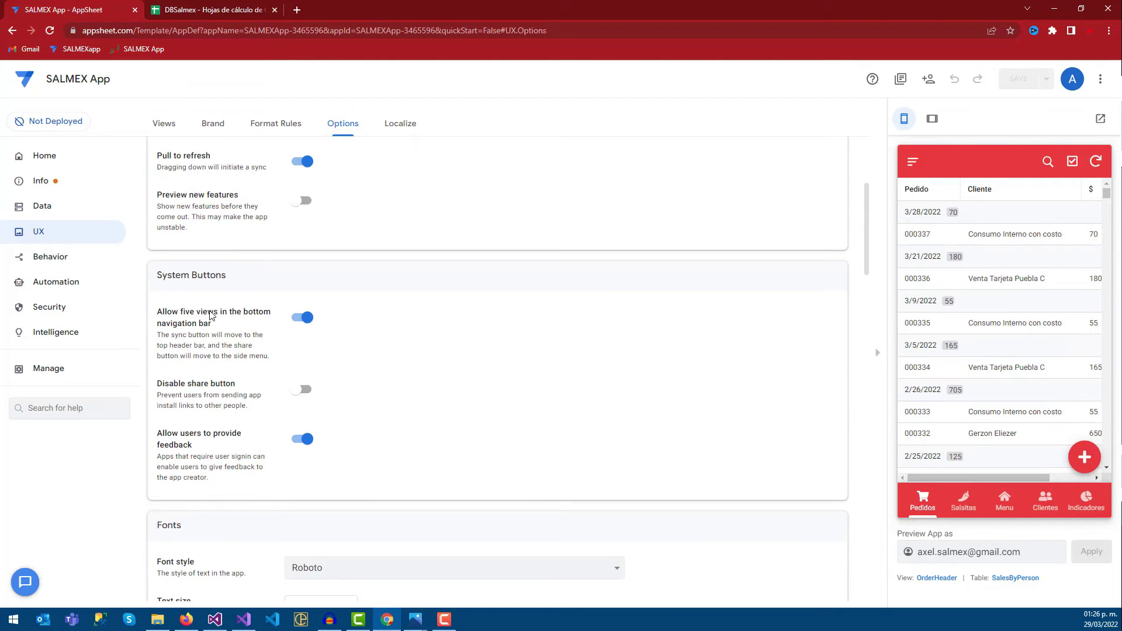
pyautogui.scroll(-1, 210, 292)
pyautogui.scroll(-1, 175, 379)
pyautogui.scroll(-2, 187, 397)
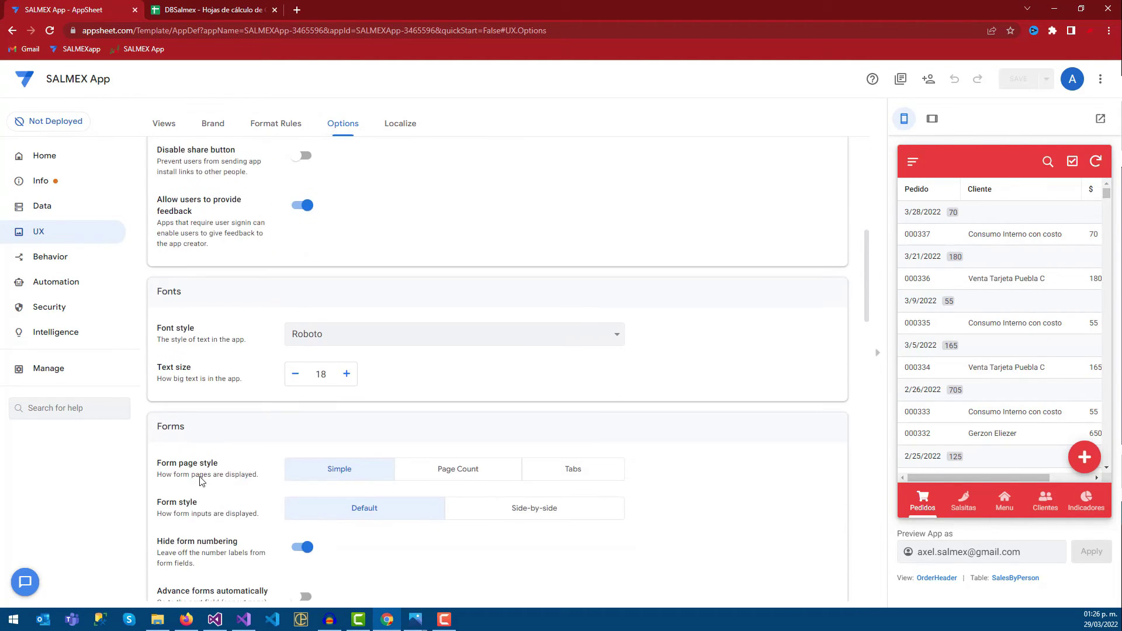
pyautogui.scroll(-2, 199, 409)
pyautogui.scroll(-1, 204, 420)
pyautogui.moveTo(215, 416); pyautogui.dragTo(245, 415)
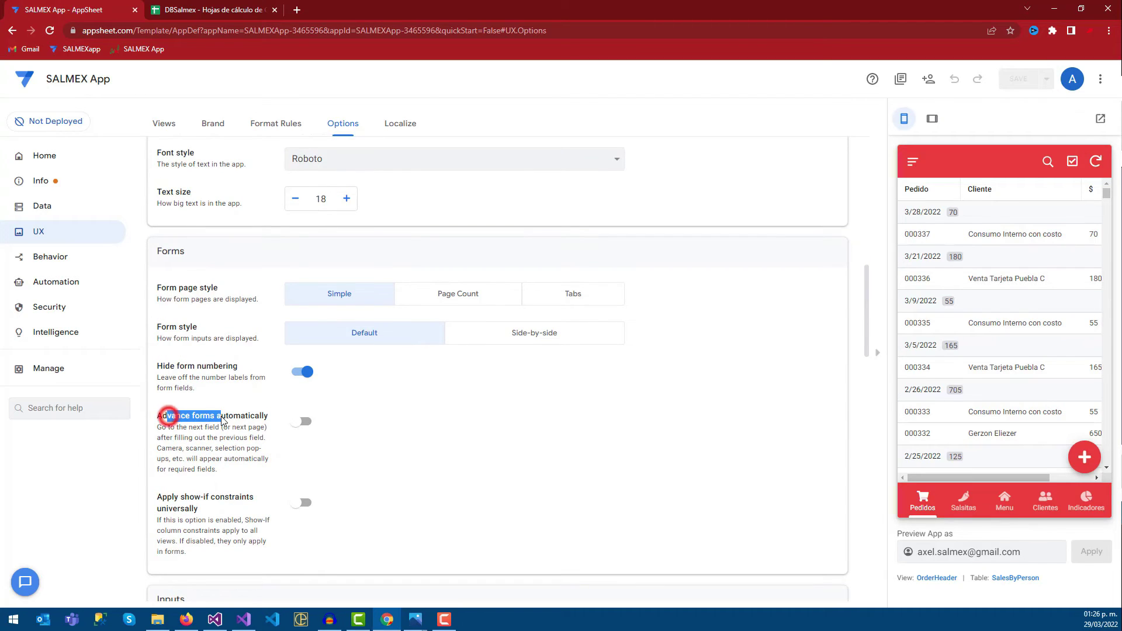
pyautogui.click(297, 427)
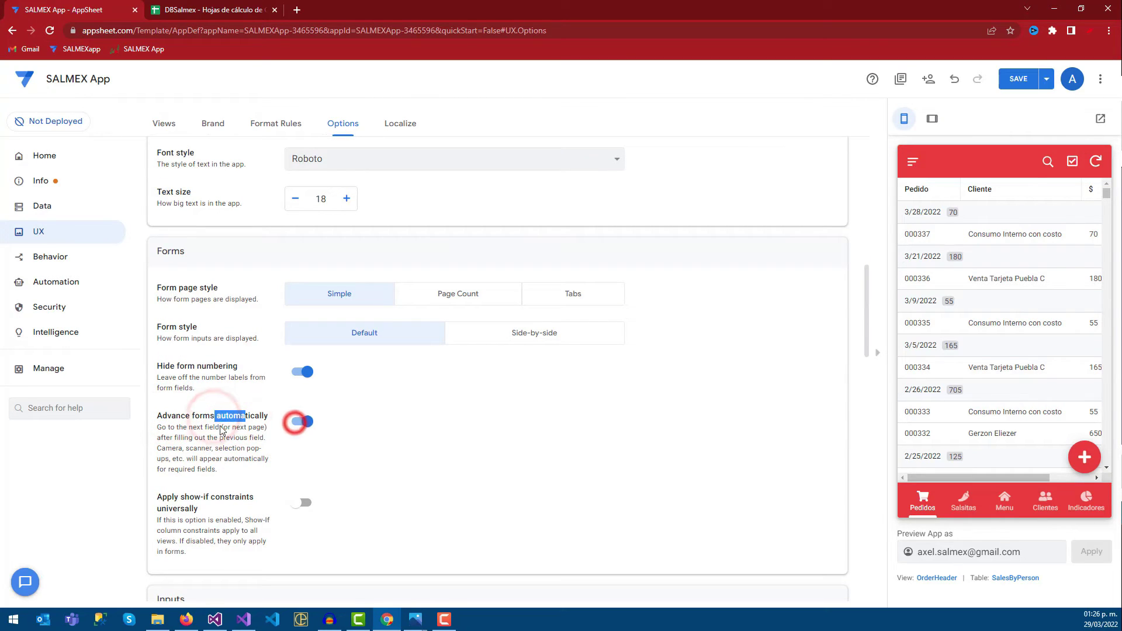
# Review the camera/scanner and selection pop-up notes, then save the app.
pyautogui.moveTo(163, 449); pyautogui.dragTo(209, 448)
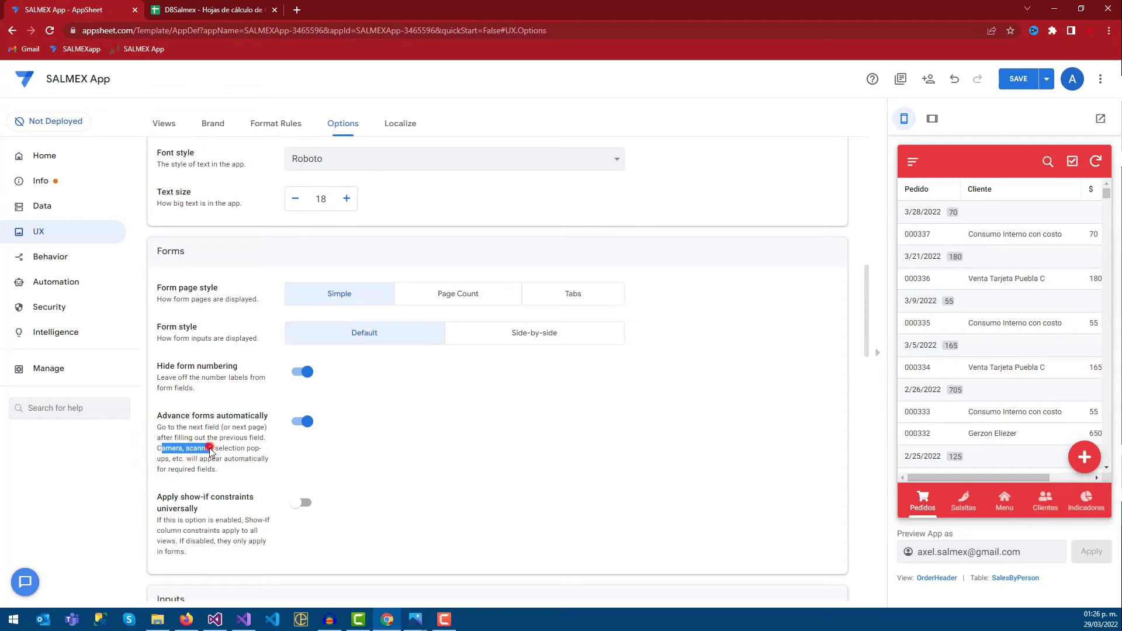
pyautogui.moveTo(227, 448); pyautogui.dragTo(246, 454)
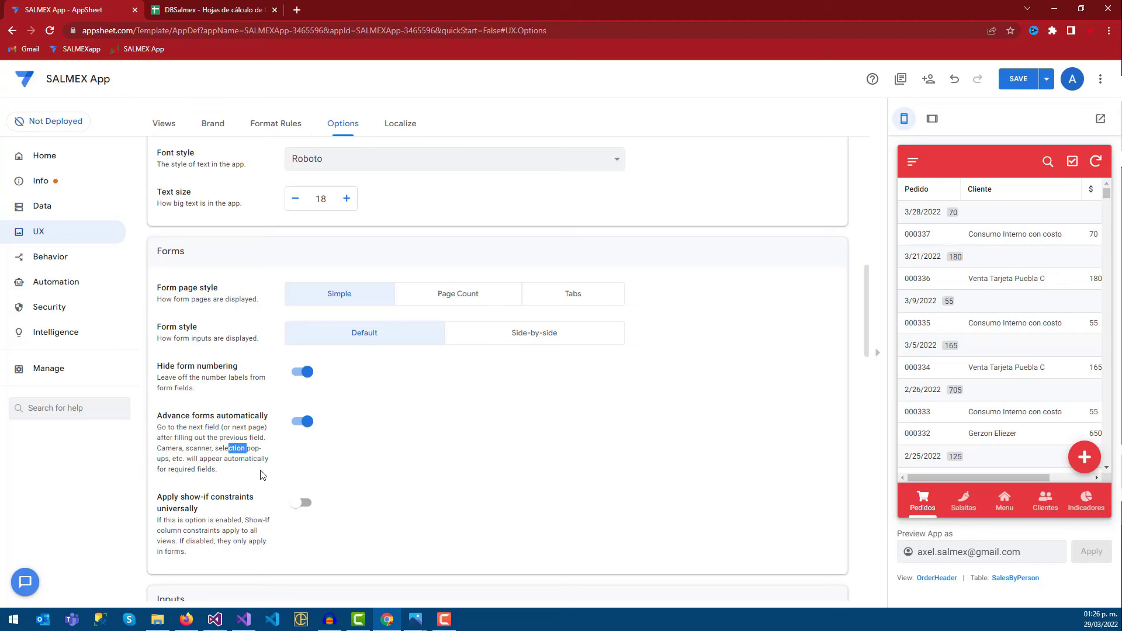
pyautogui.click(282, 451)
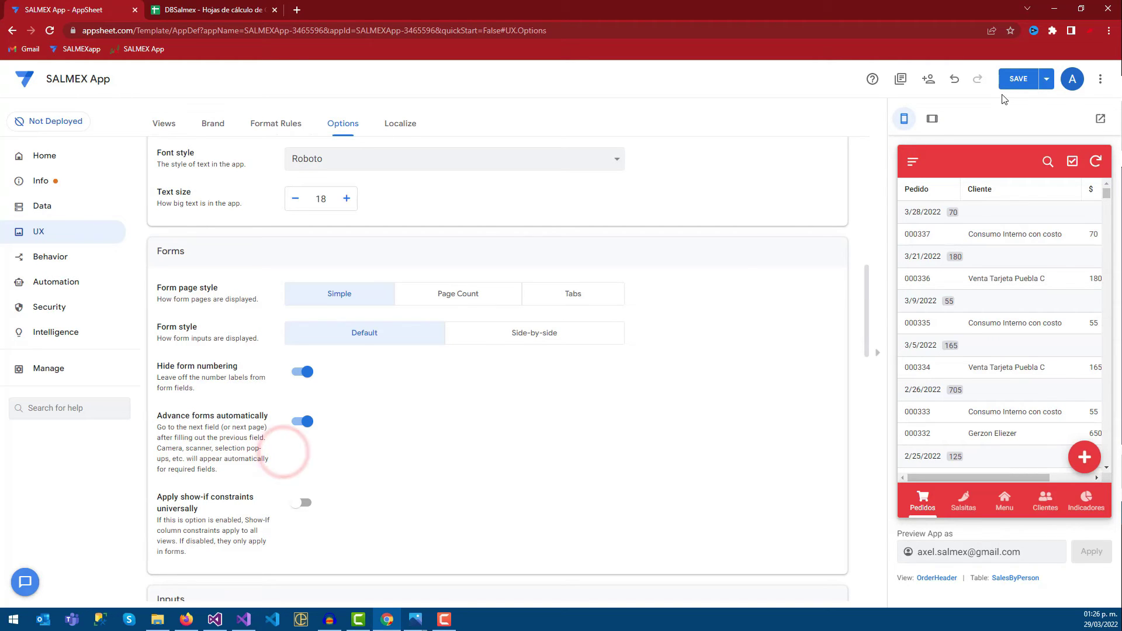
pyautogui.click(1011, 81)
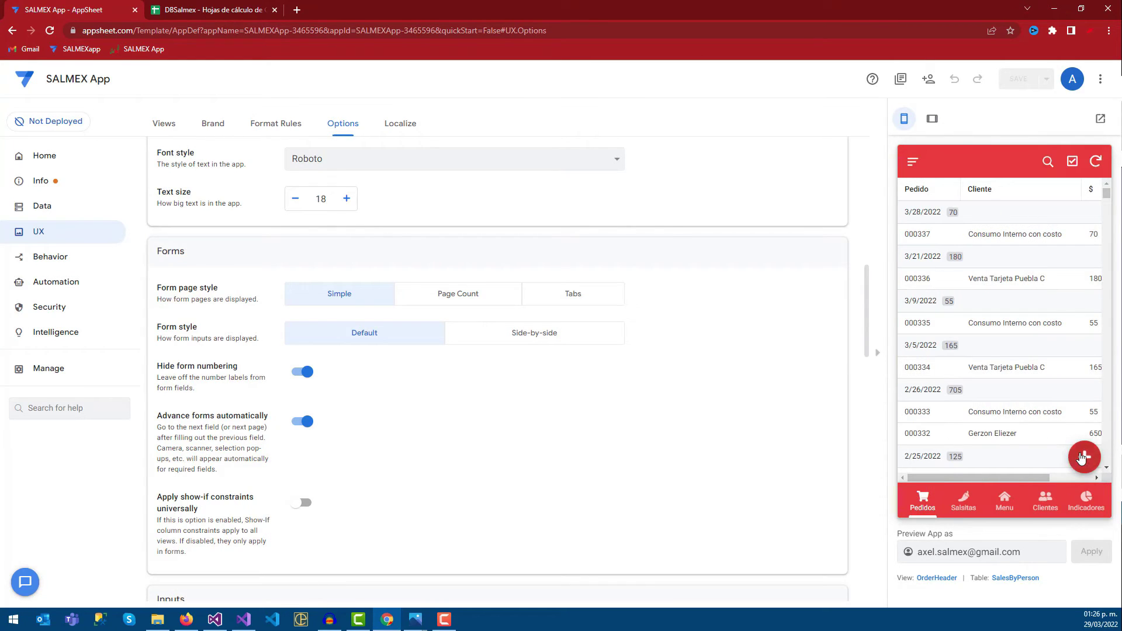
# Start a new order in the preview, choose a client, and cancel an empty line item.
pyautogui.click(1080, 456)
pyautogui.click(970, 284)
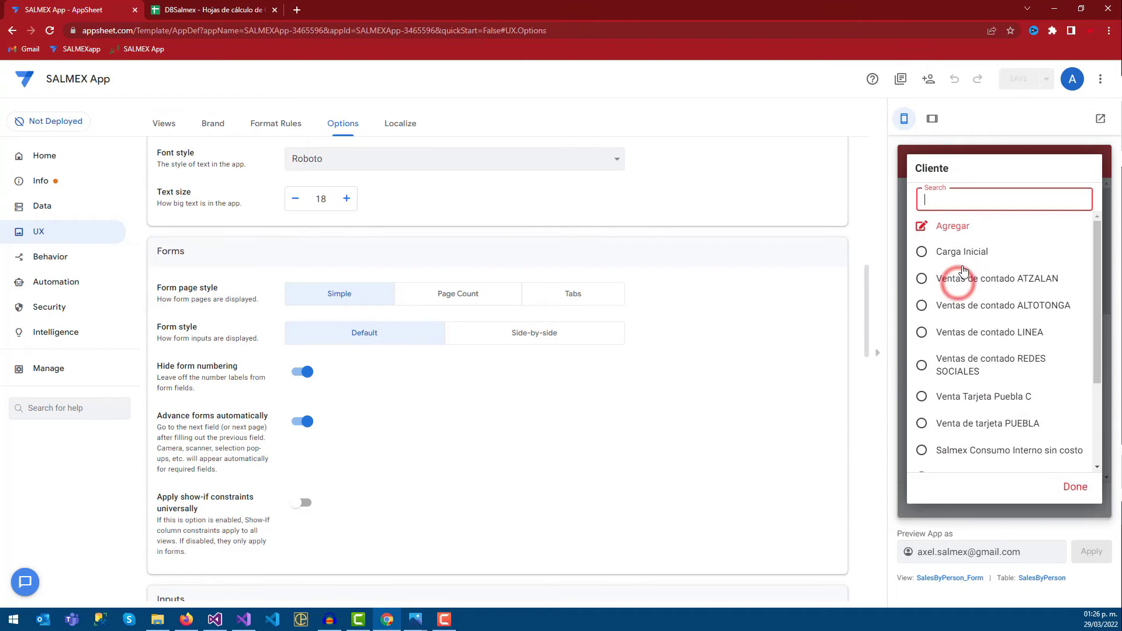
pyautogui.click(1081, 488)
pyautogui.scroll(-5, 1081, 485)
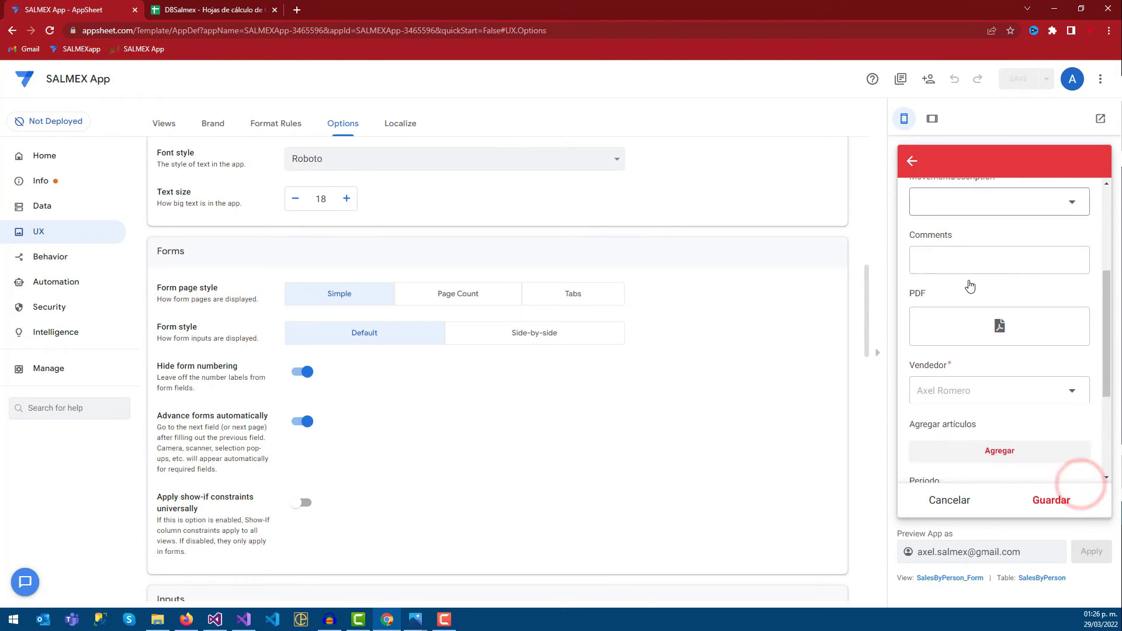
pyautogui.click(976, 274)
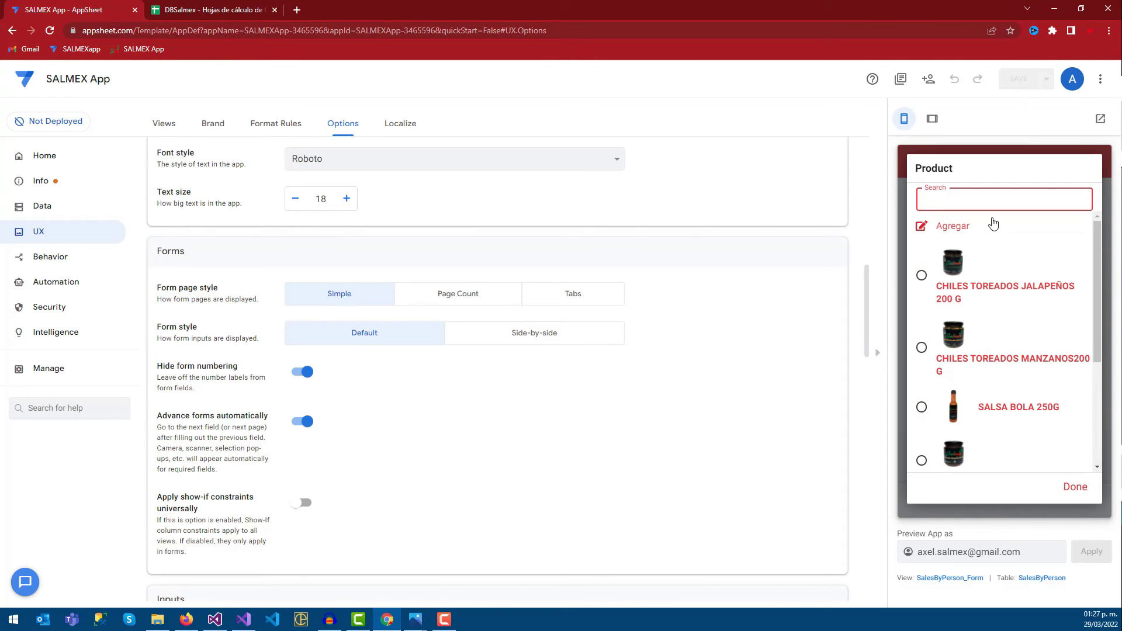
pyautogui.click(1072, 487)
pyautogui.click(948, 500)
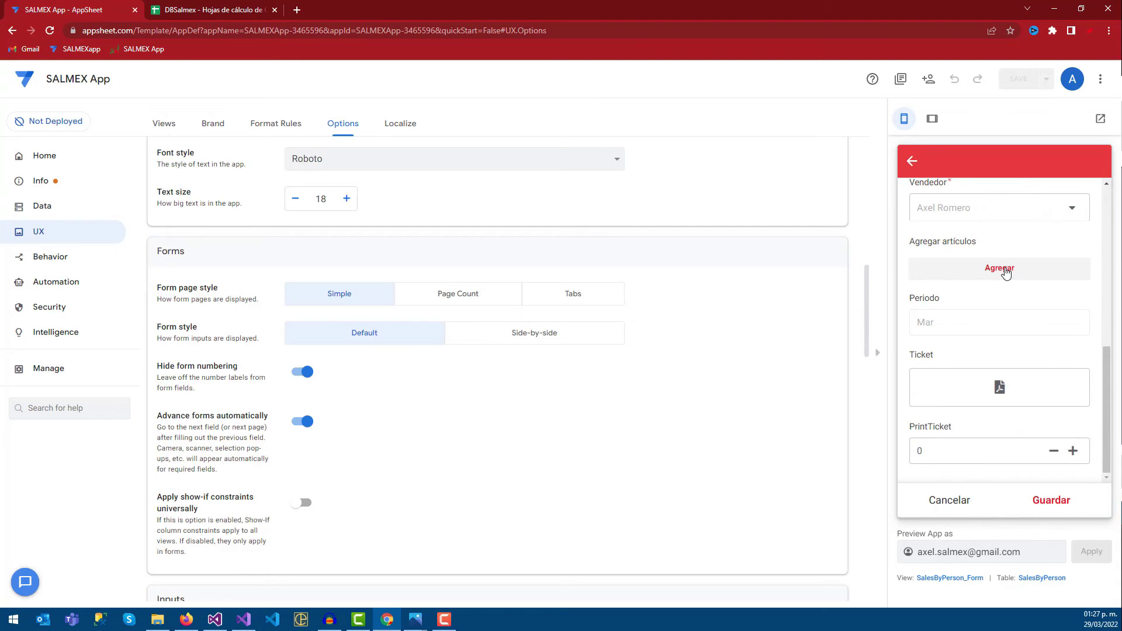
# Save a CHILES TOREADOS JALAPEÑOS 200 G line item, then discard a SALSA BOLA 250G line.
pyautogui.click(999, 269)
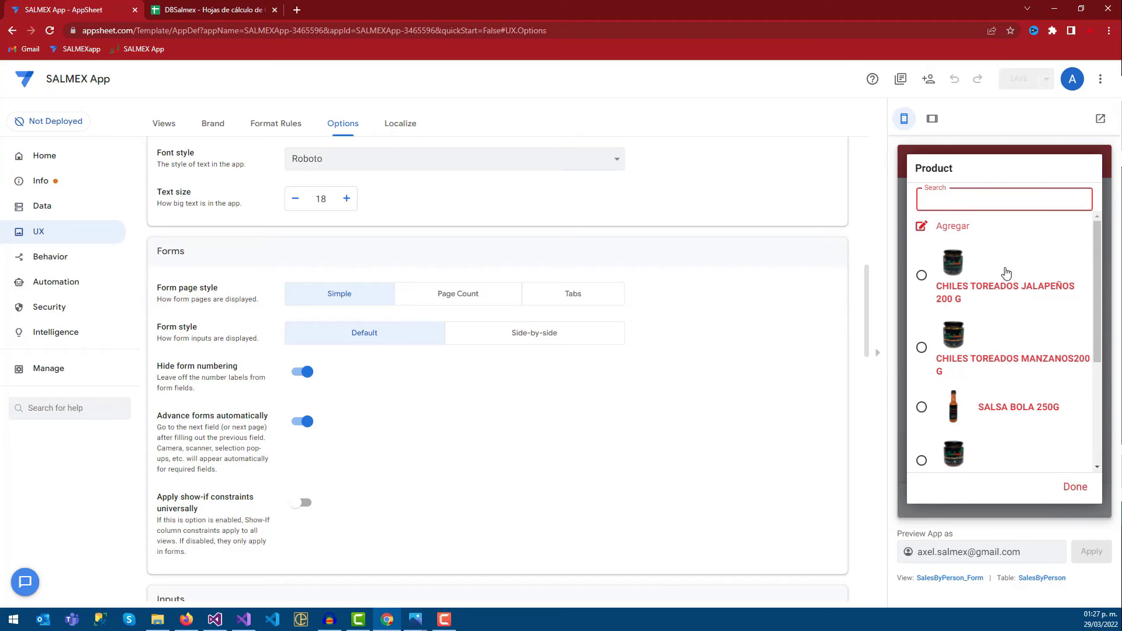
pyautogui.click(921, 277)
pyautogui.click(1050, 496)
pyautogui.click(983, 408)
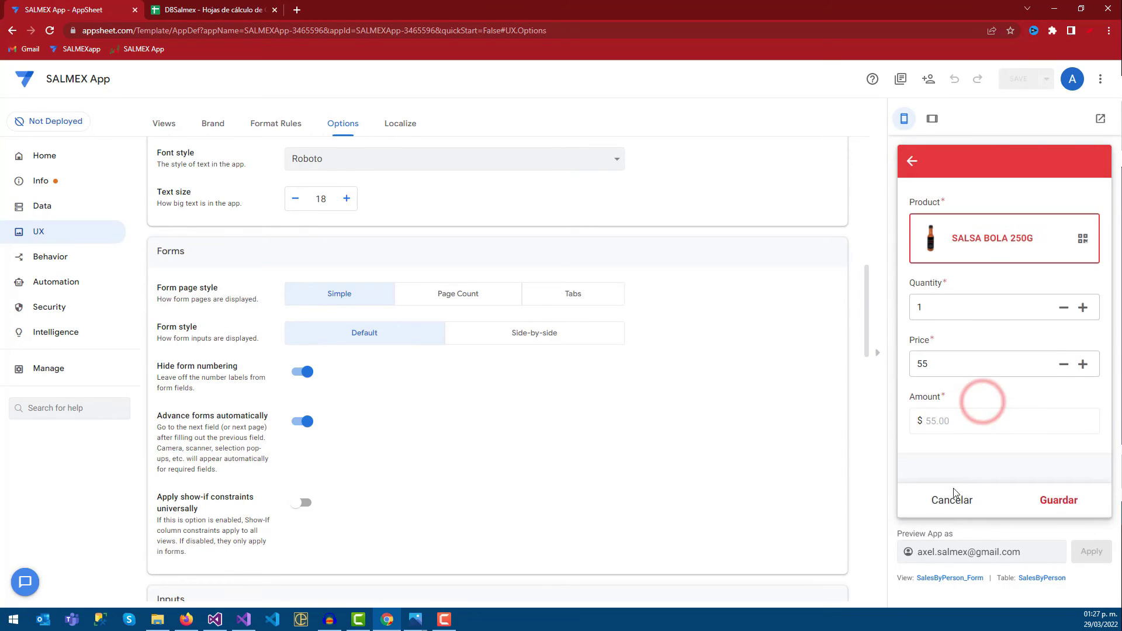
pyautogui.click(951, 500)
pyautogui.click(1052, 319)
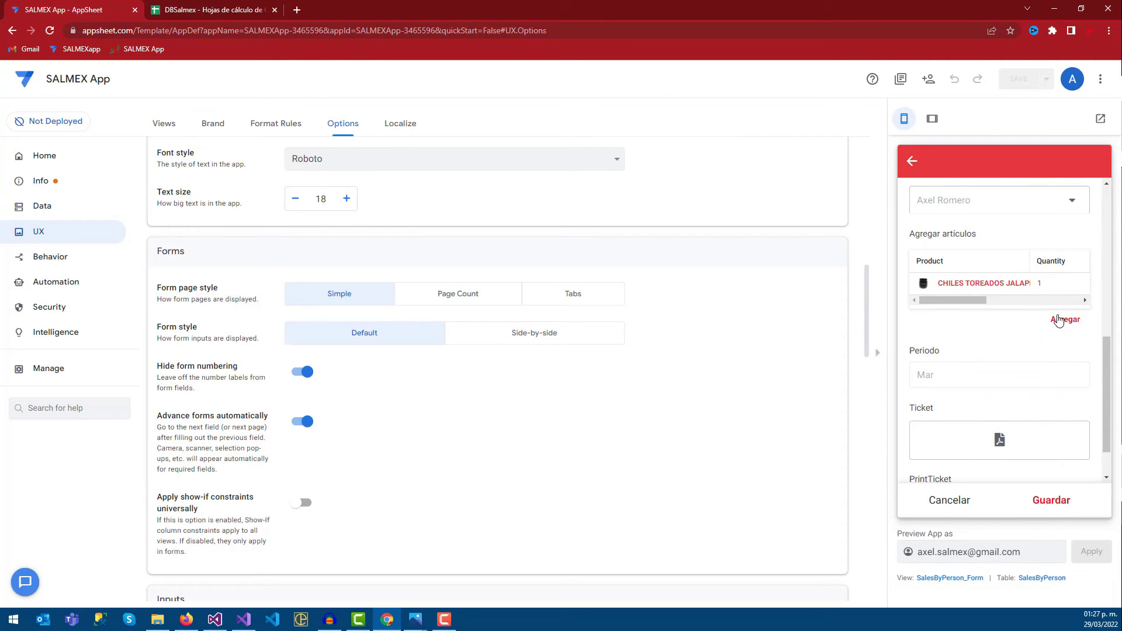
# Discard the test order and open SALSA DE CHIPOTLE AJO's details with its related productions.
pyautogui.click(951, 502)
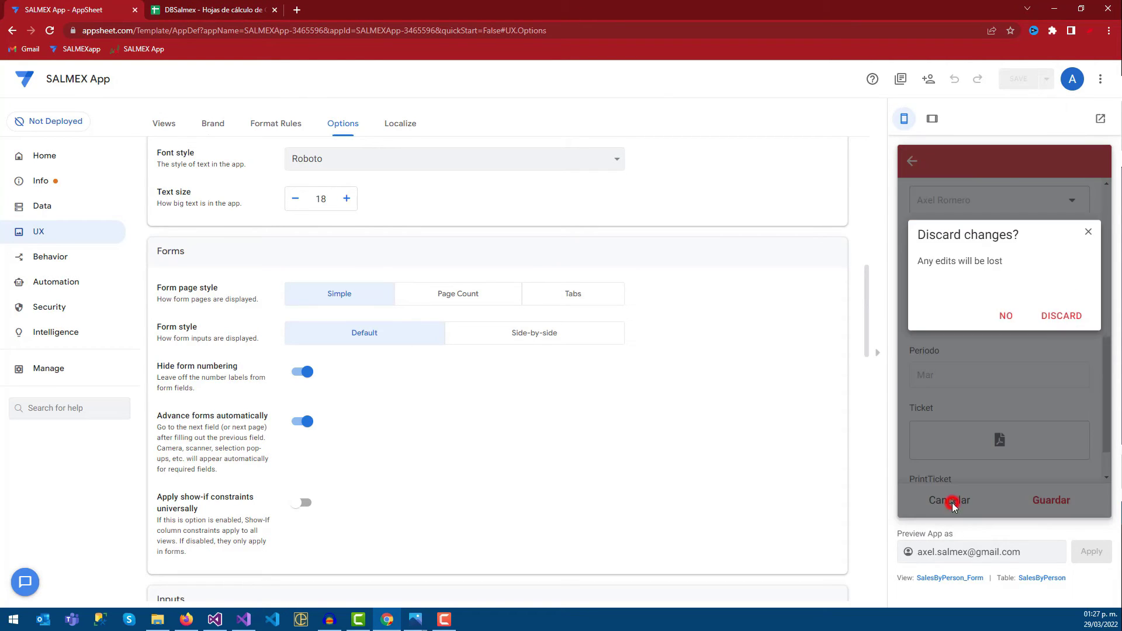
pyautogui.click(1059, 317)
pyautogui.click(958, 502)
pyautogui.scroll(-3, 968, 299)
pyautogui.click(973, 252)
pyautogui.scroll(-5, 994, 304)
pyautogui.scroll(-5, 1004, 325)
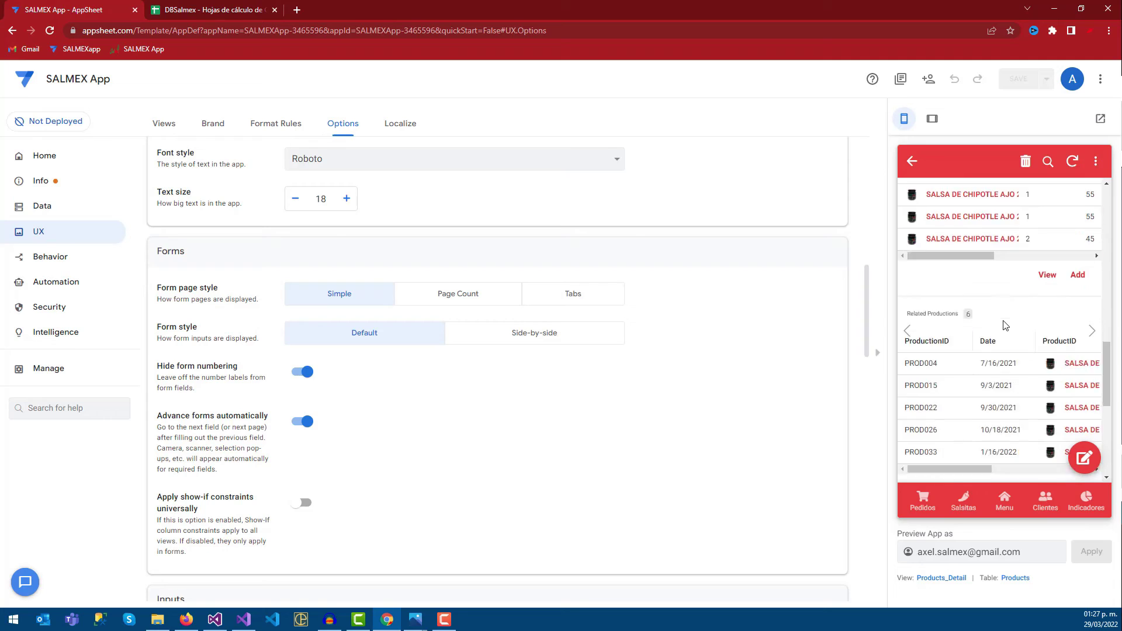
pyautogui.scroll(-5, 1004, 324)
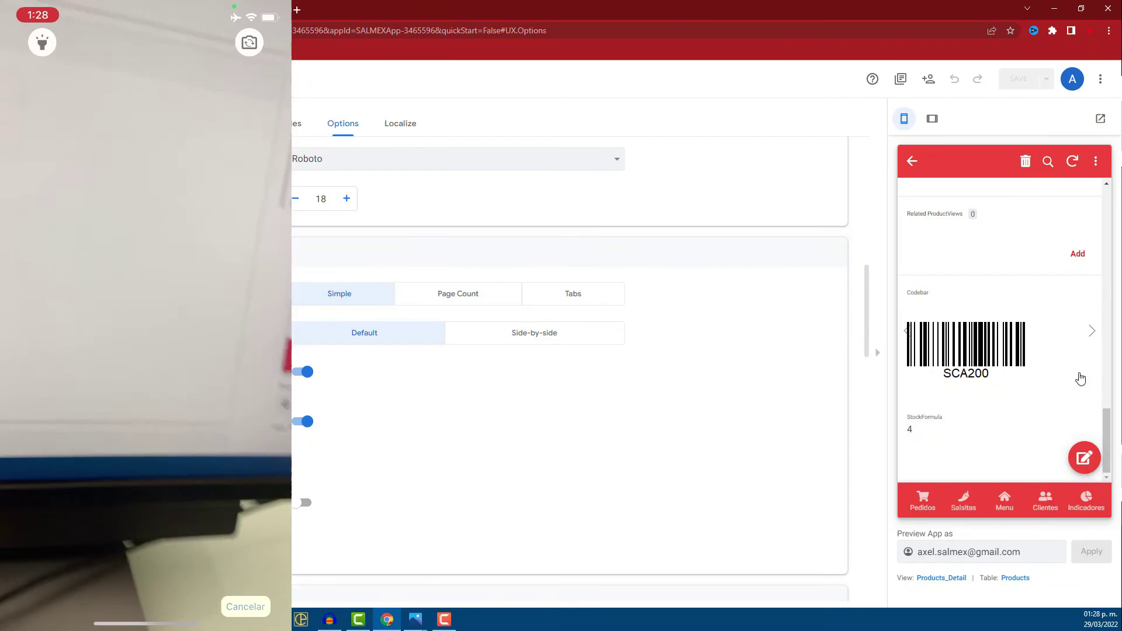
# Open SALSA TAMPICO 250 G from the Salsitas list and scroll down to its ST250 barcode.
pyautogui.click(912, 162)
pyautogui.scroll(-1, 975, 415)
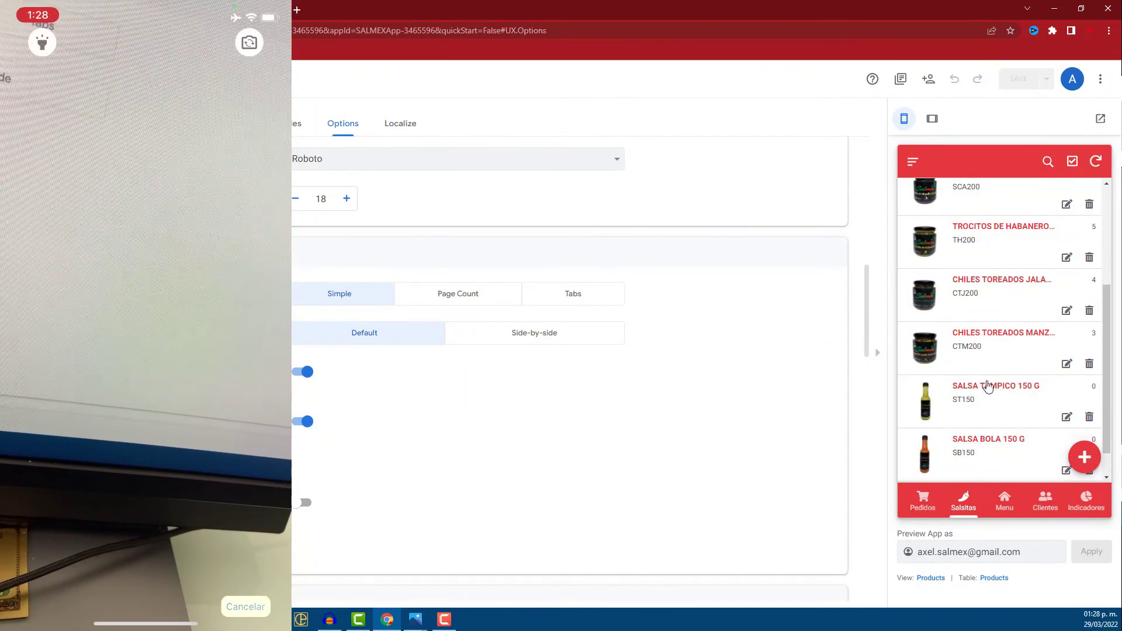
pyautogui.scroll(3, 984, 304)
pyautogui.click(979, 213)
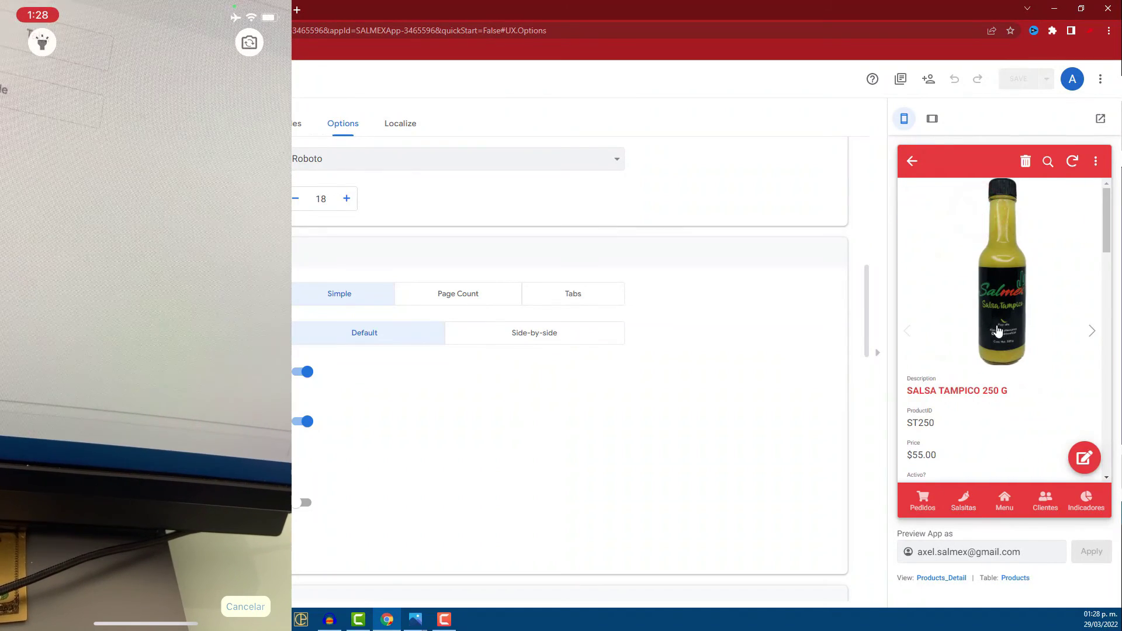
pyautogui.scroll(-5, 1066, 391)
pyautogui.scroll(-5, 1071, 396)
pyautogui.scroll(-5, 1071, 397)
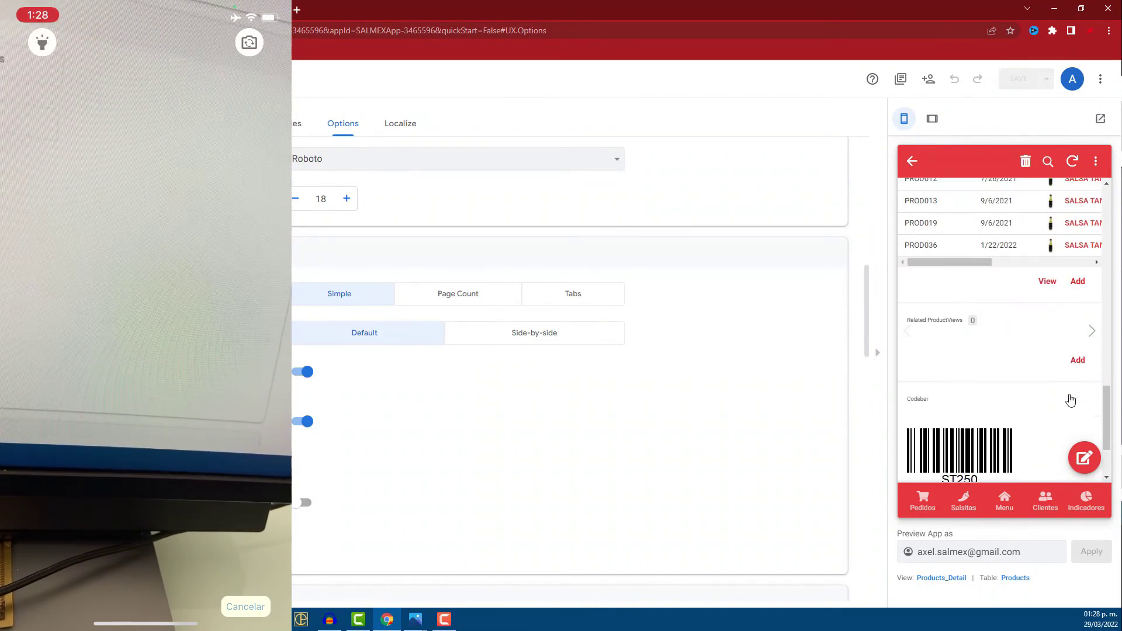
pyautogui.scroll(-5, 1071, 397)
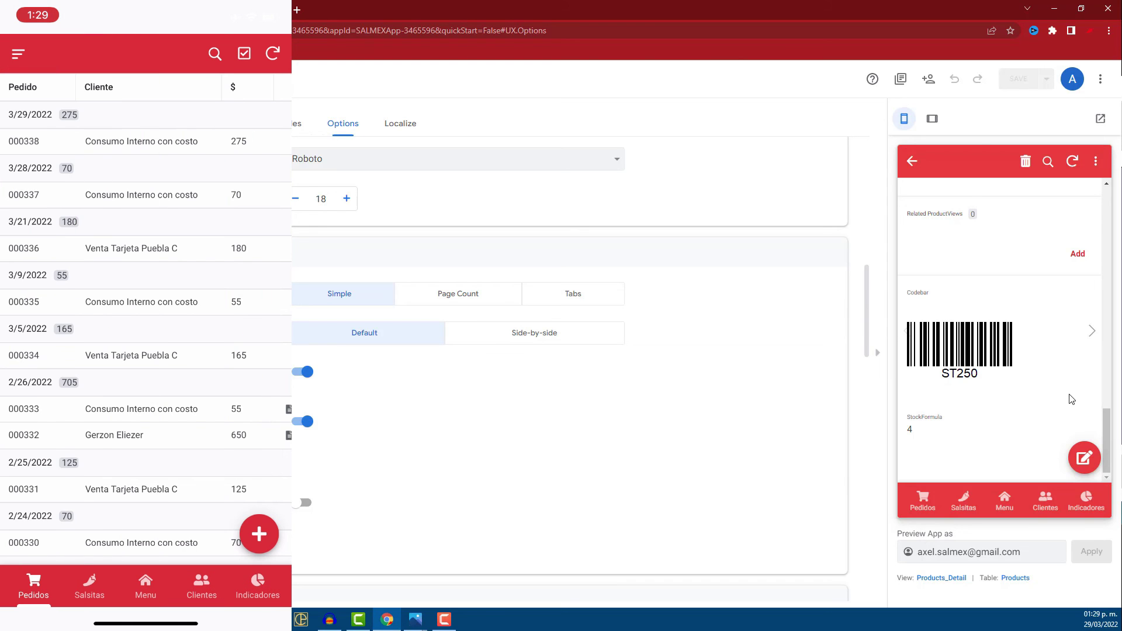
# On the phone, open the newest $275 order, review its Artículos lines, and generate its ticket.
pyautogui.click(140, 141)
pyautogui.scroll(-5, 147, 333)
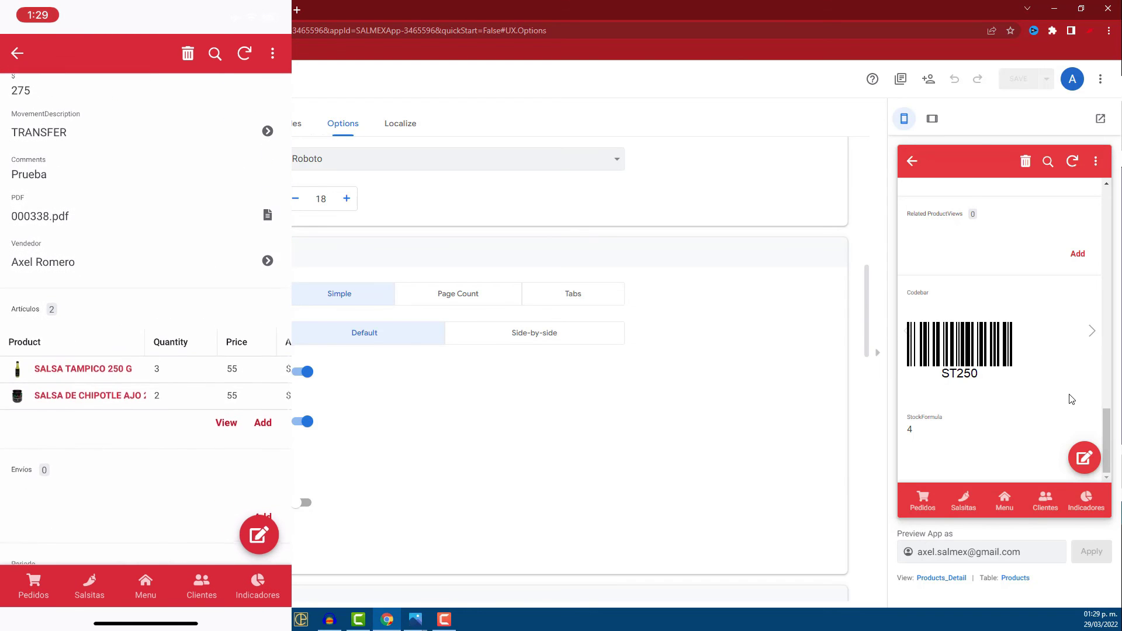
pyautogui.hscroll(3, 146, 380)
pyautogui.hscroll(3, 146, 380)
pyautogui.hscroll(-5, 147, 379)
pyautogui.scroll(5, 146, 322)
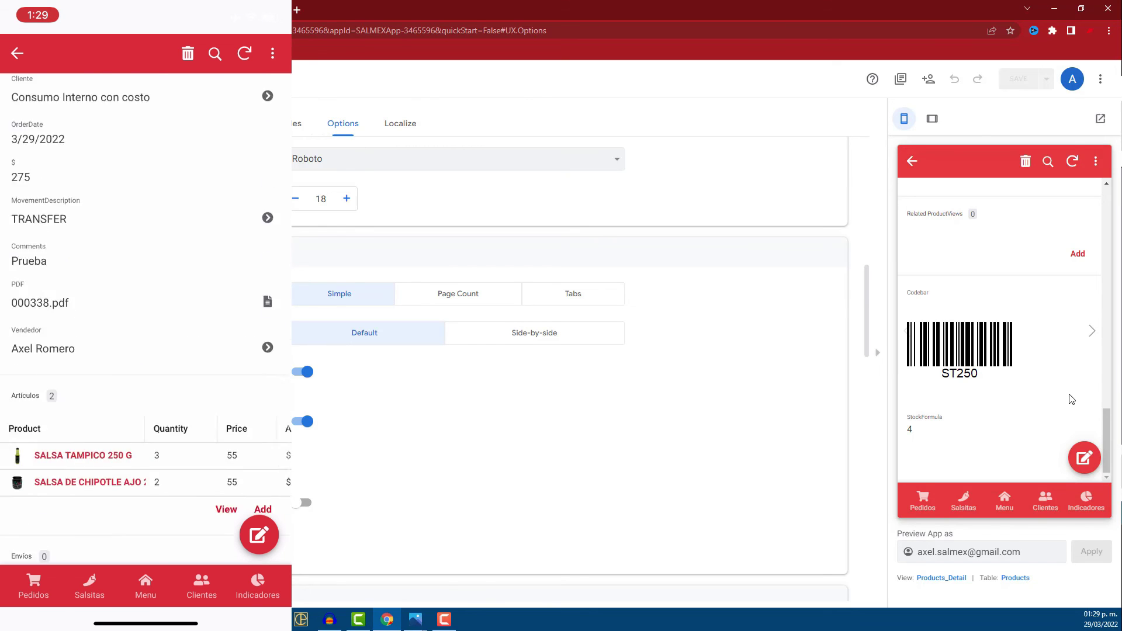
pyautogui.click(90, 121)
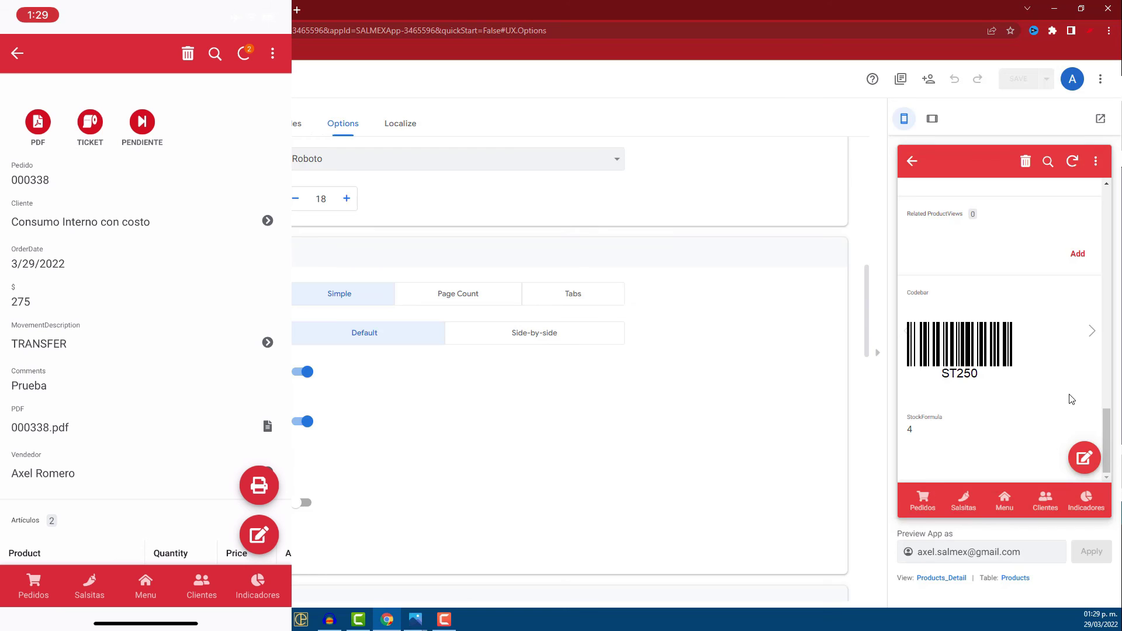